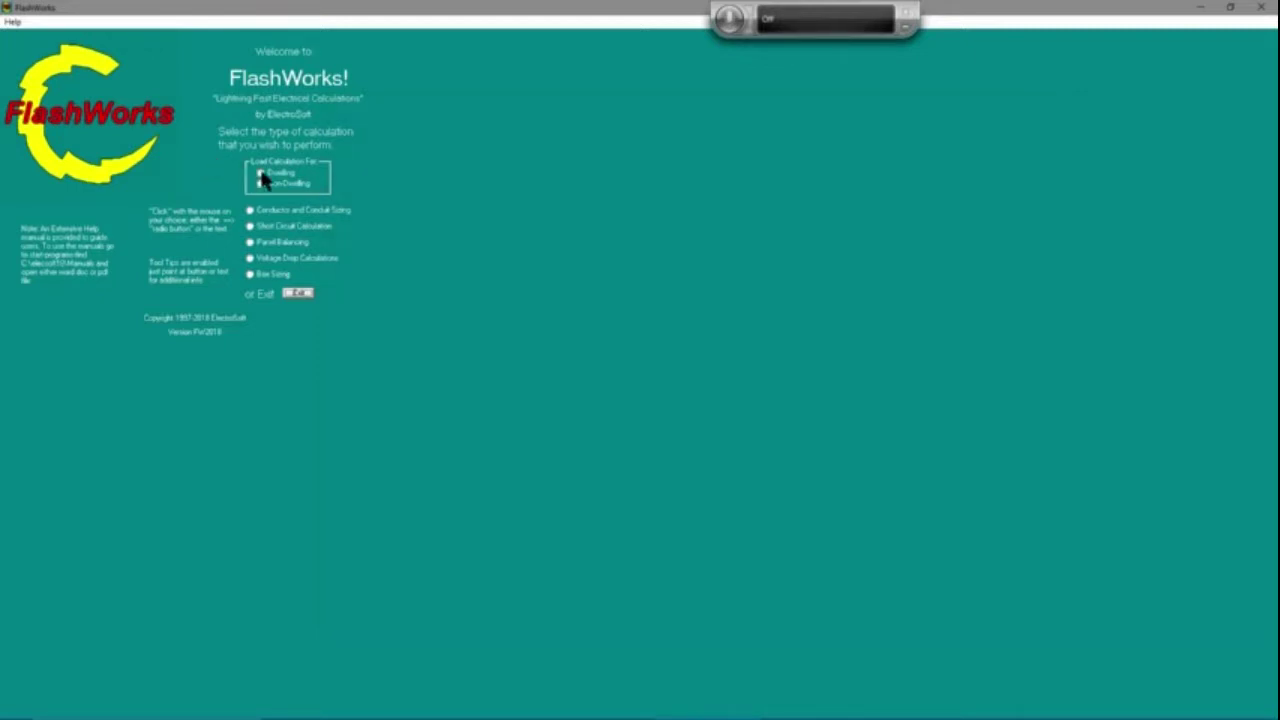
- Start a load calculation for a single dwelling unit and load the Sample1 residential file from the resid folder
{"action": "left_click", "coordinate": [263, 178]}
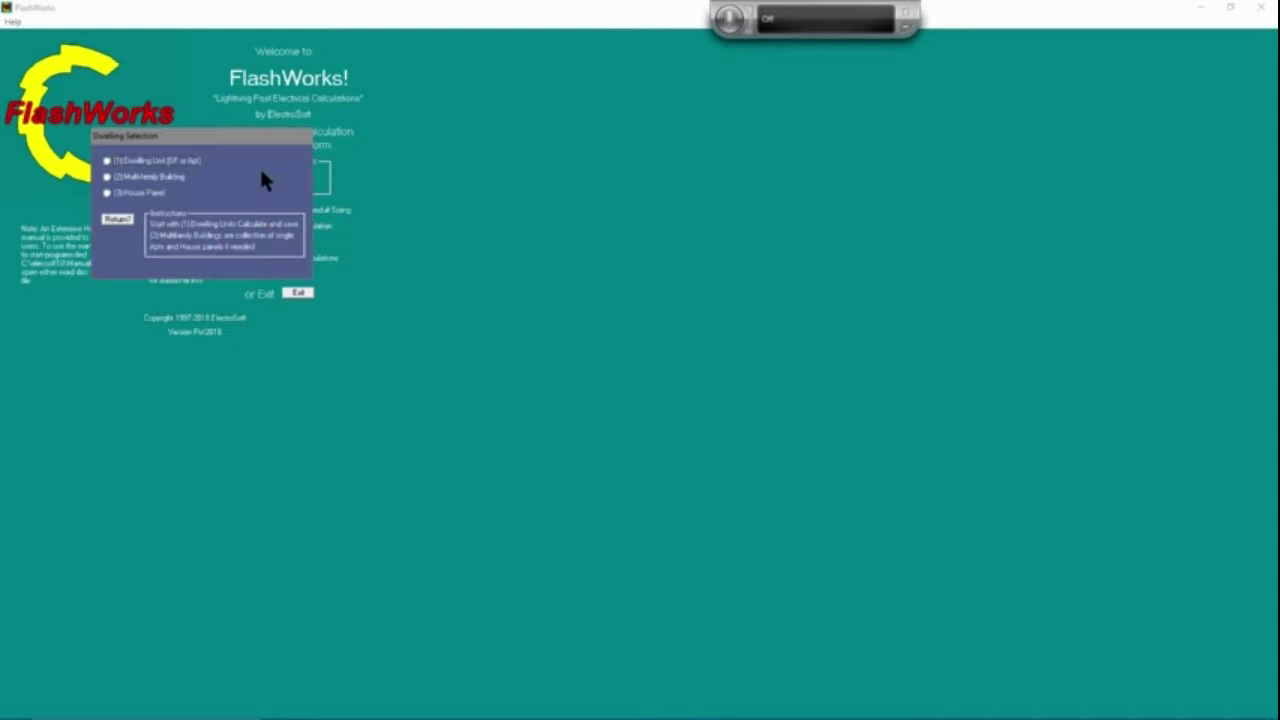
{"action": "left_click", "coordinate": [108, 163]}
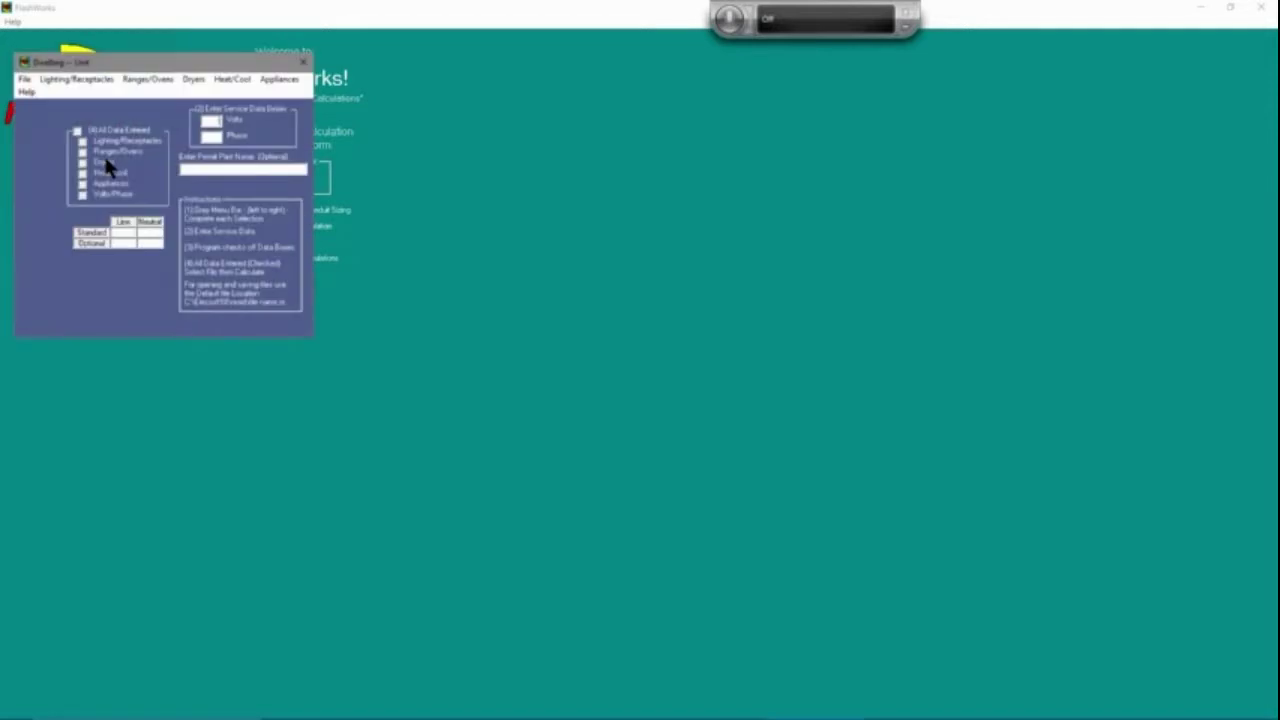
{"action": "left_click", "coordinate": [24, 80]}
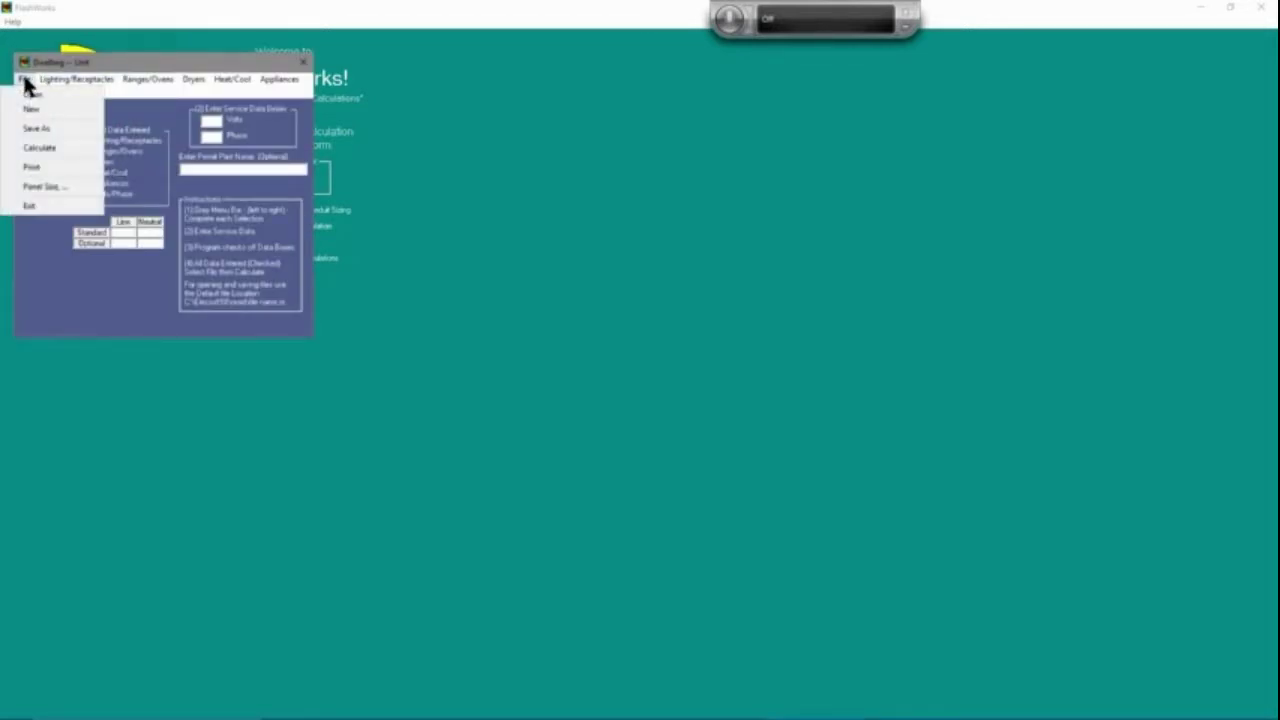
{"action": "left_click", "coordinate": [33, 97]}
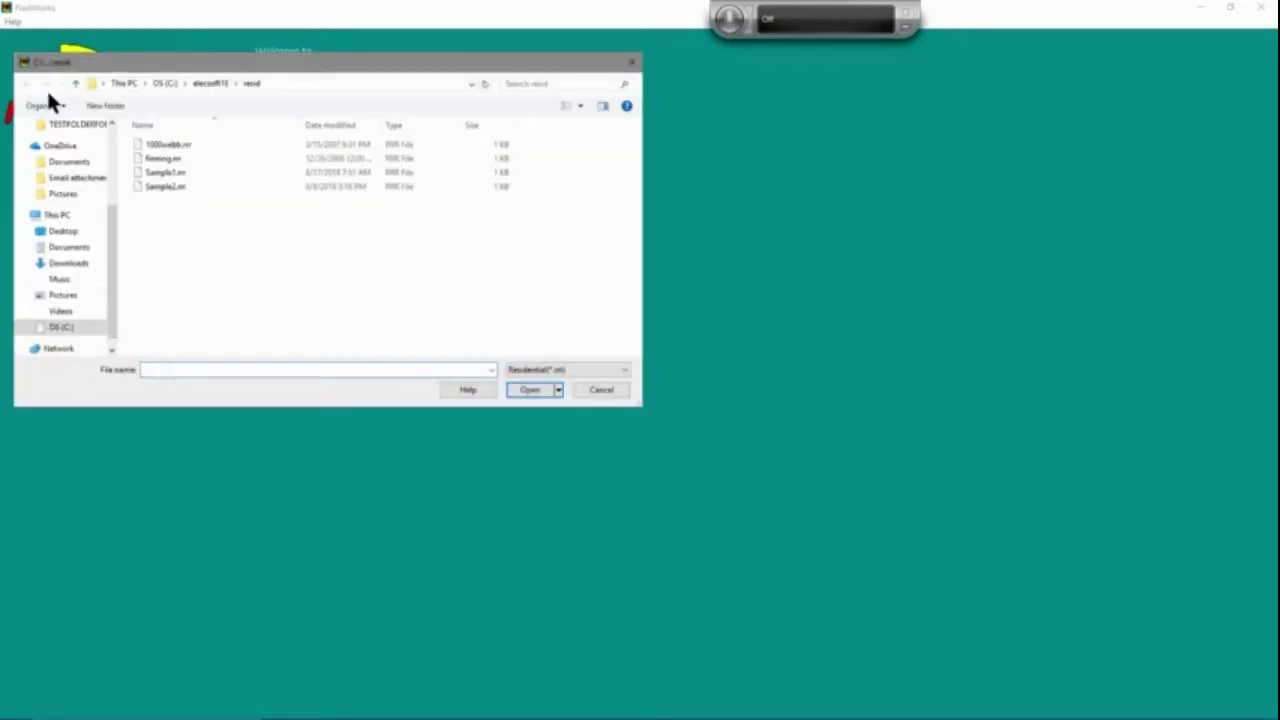
{"action": "left_click", "coordinate": [171, 176]}
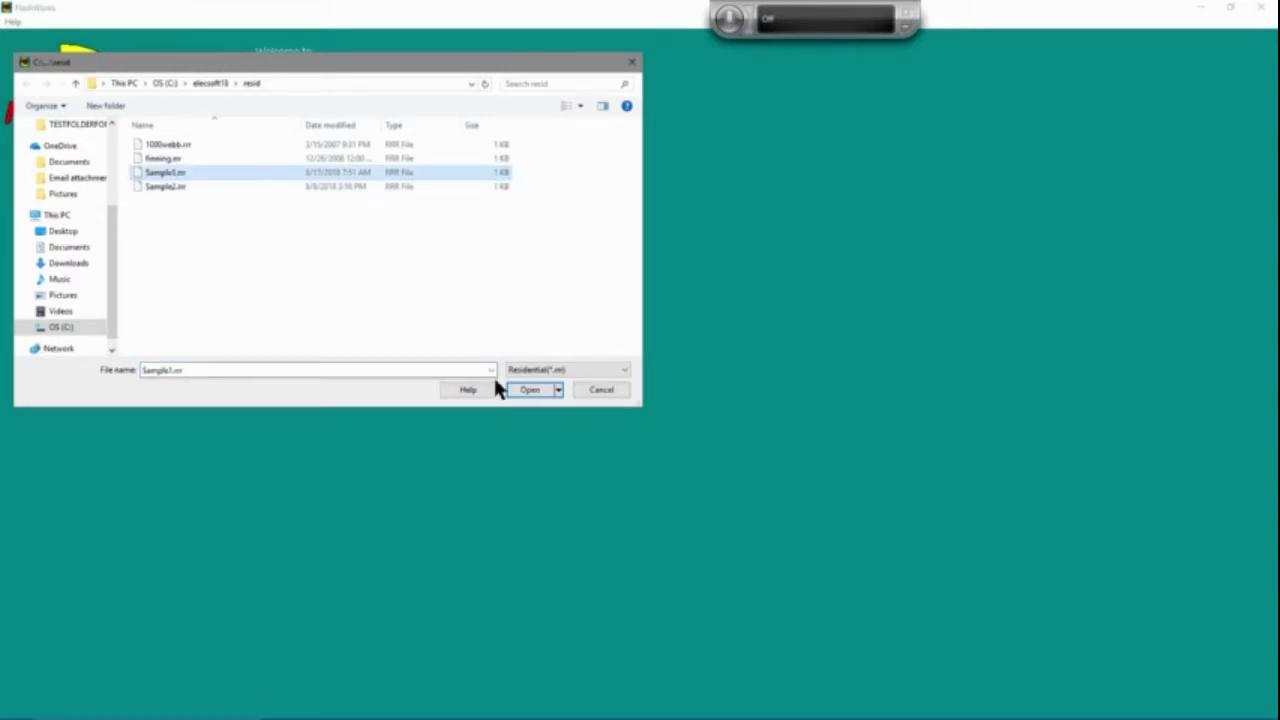
{"action": "left_click", "coordinate": [530, 391]}
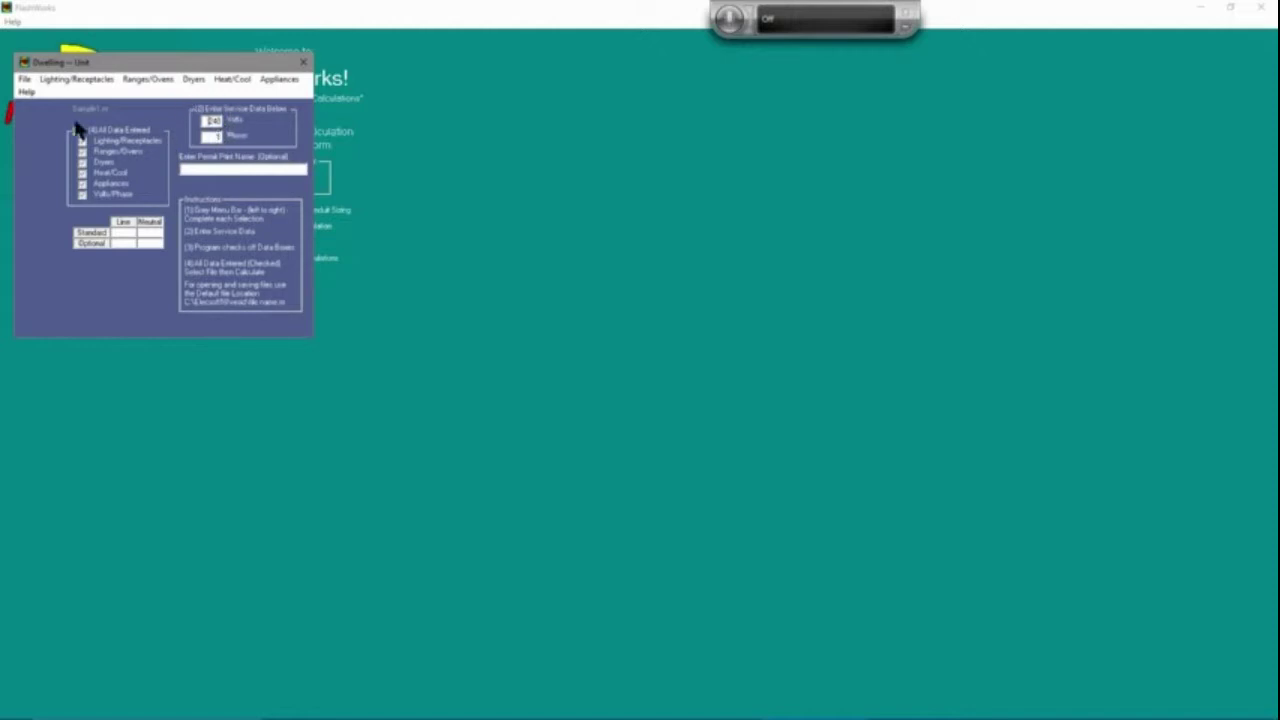
- Review the floor area, small-appliance and laundry circuit entries, keeping the existing lighting/receptacles set
{"action": "left_click", "coordinate": [62, 80]}
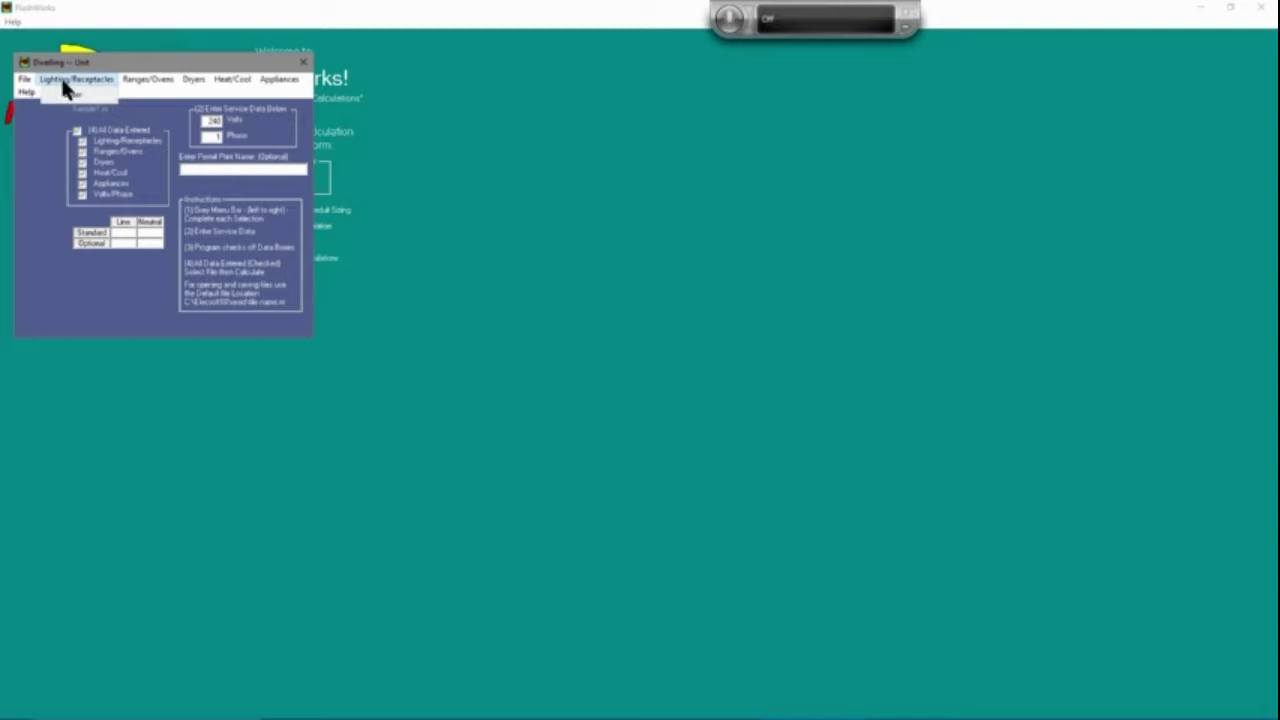
{"action": "left_click", "coordinate": [68, 94]}
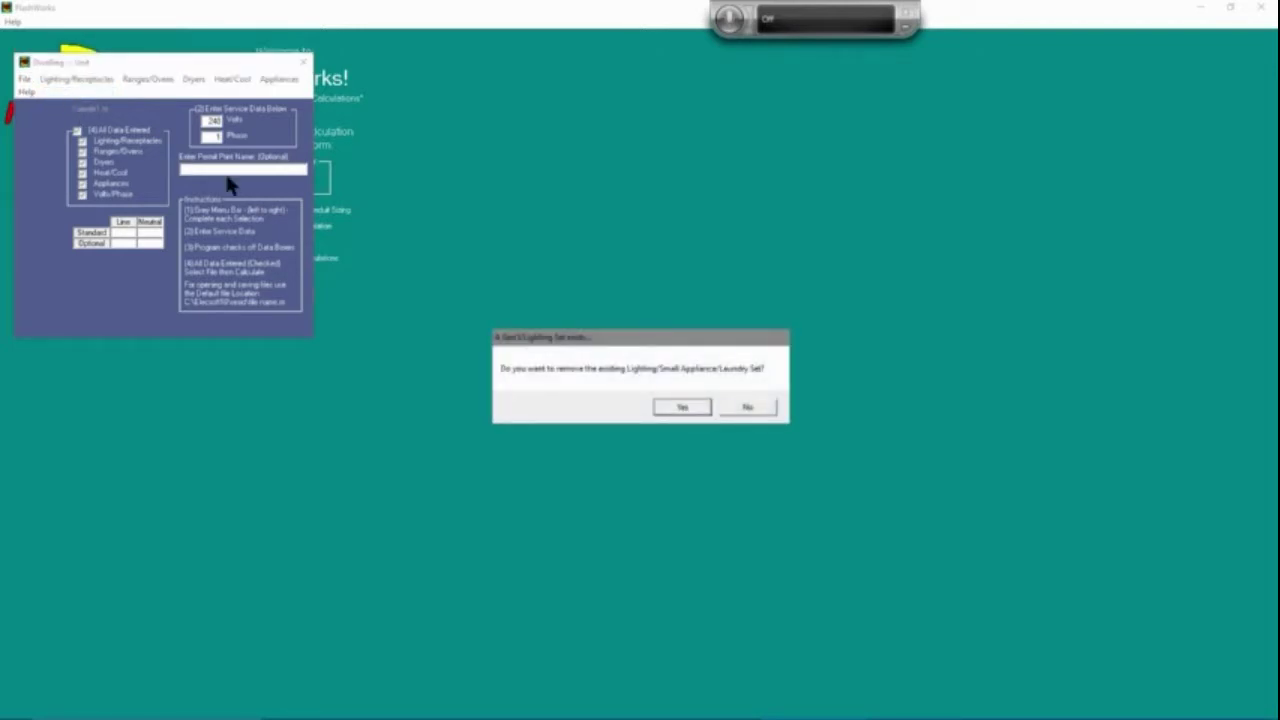
{"action": "left_click", "coordinate": [731, 409]}
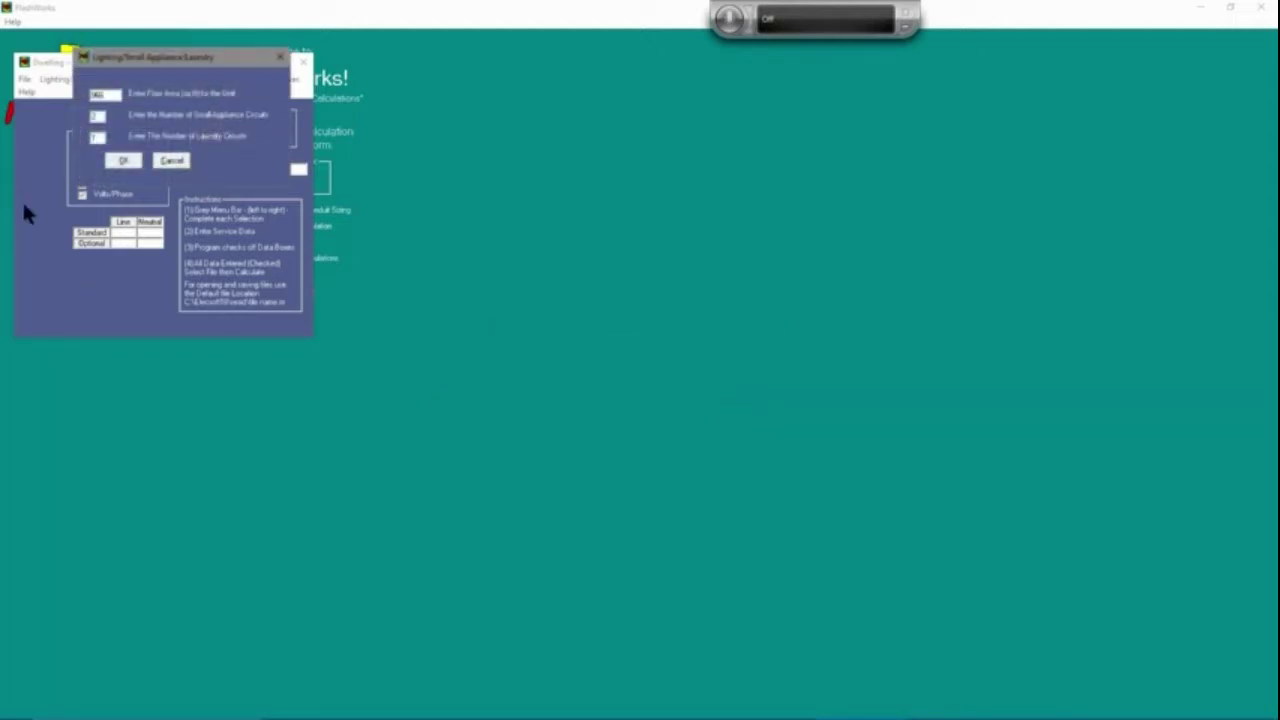
{"action": "left_click", "coordinate": [124, 162]}
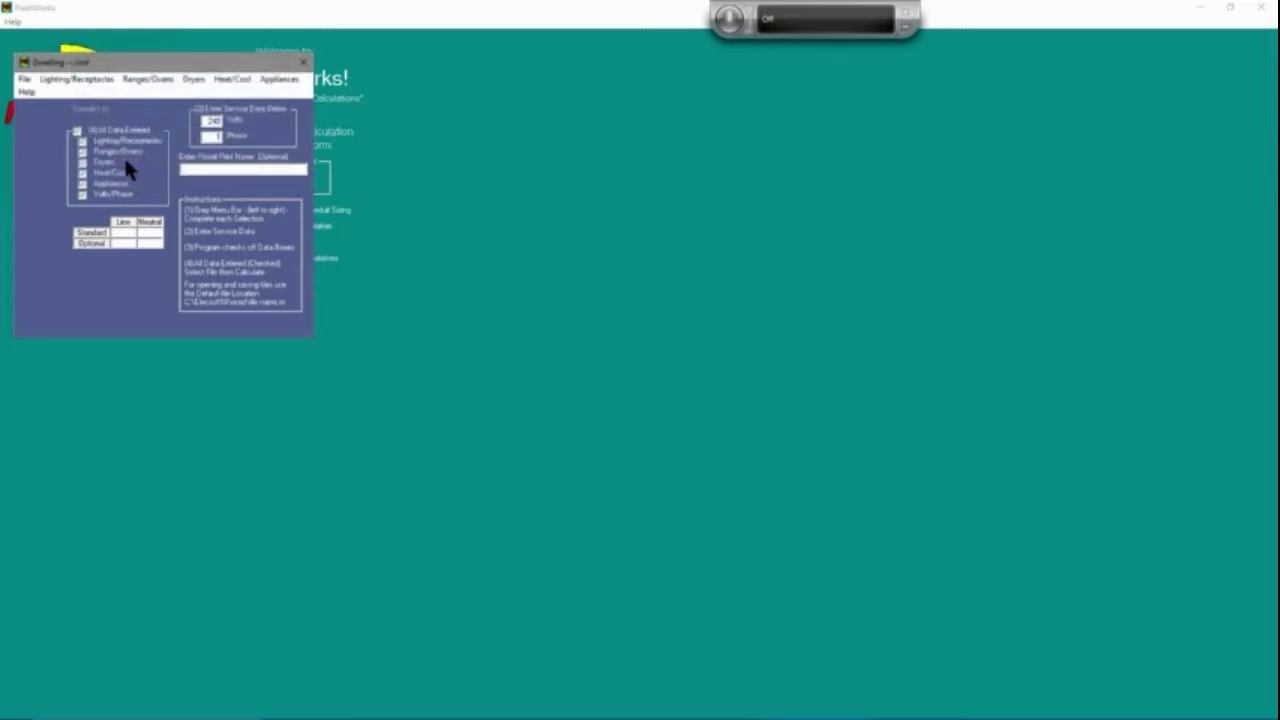
- Review the electric ranges and ovens entries, keeping the existing set
{"action": "left_click", "coordinate": [155, 85]}
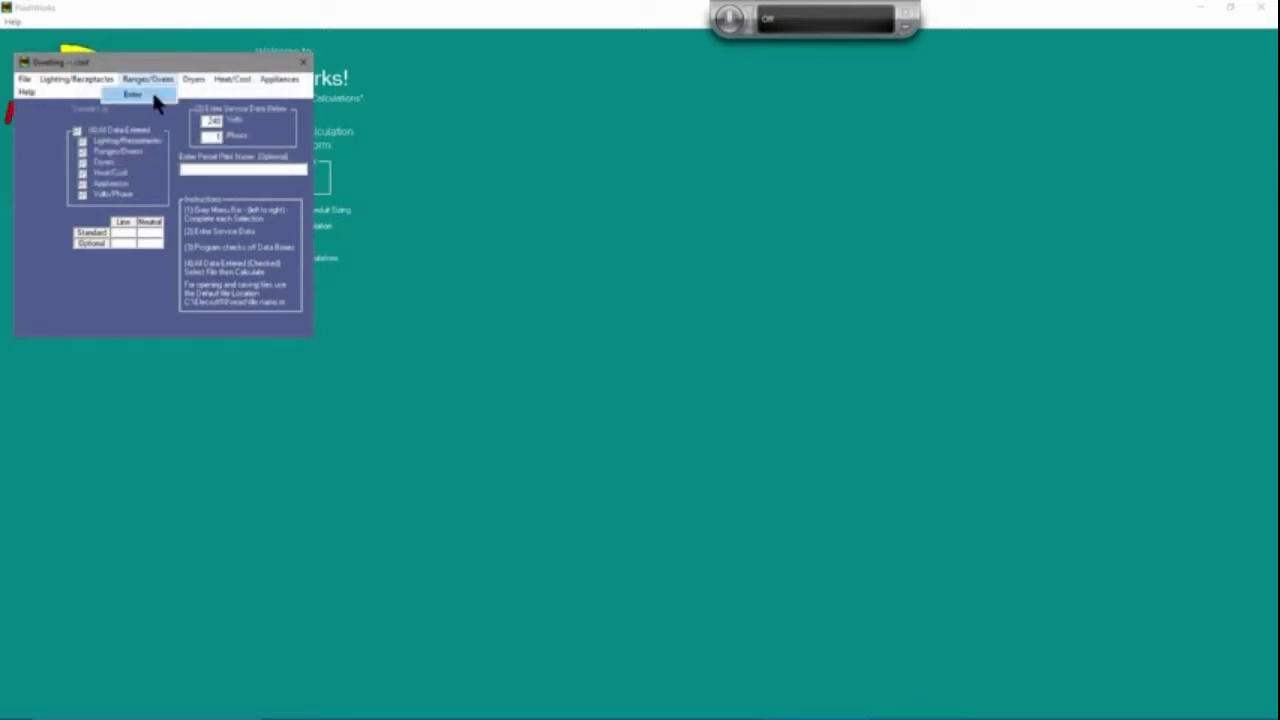
{"action": "left_click", "coordinate": [150, 96]}
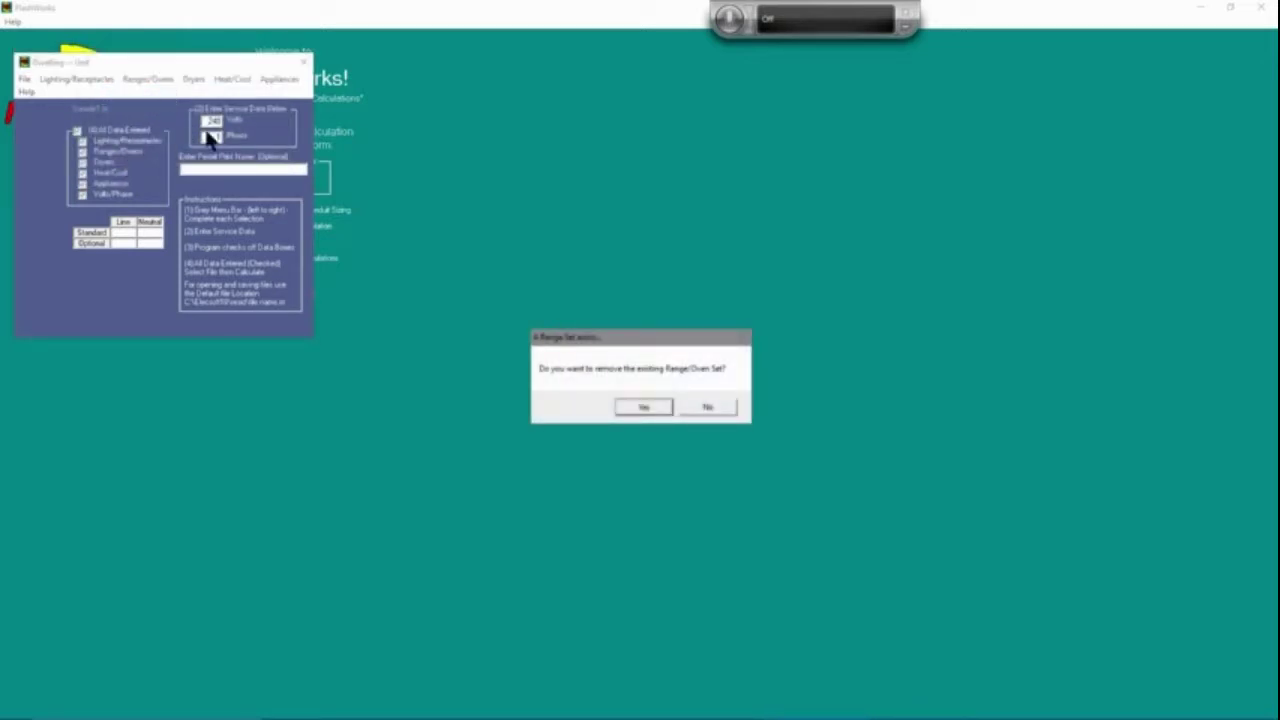
{"action": "left_click", "coordinate": [706, 410]}
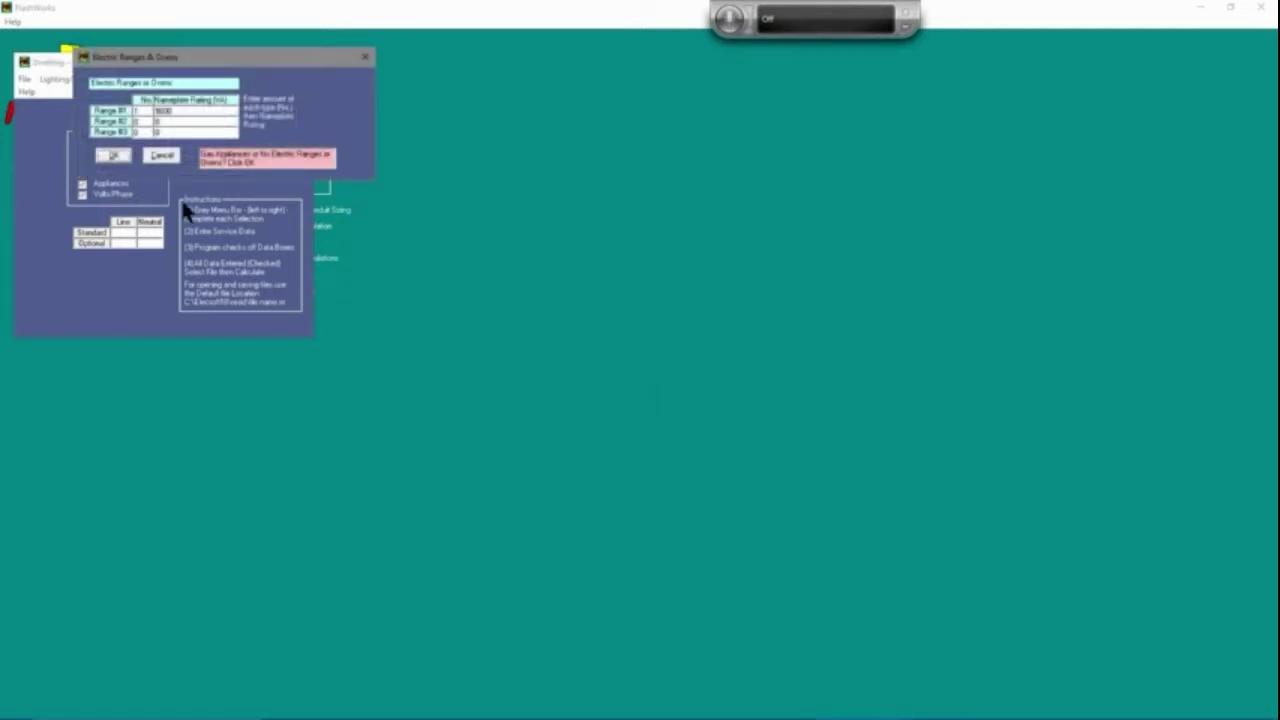
{"action": "left_click", "coordinate": [113, 156]}
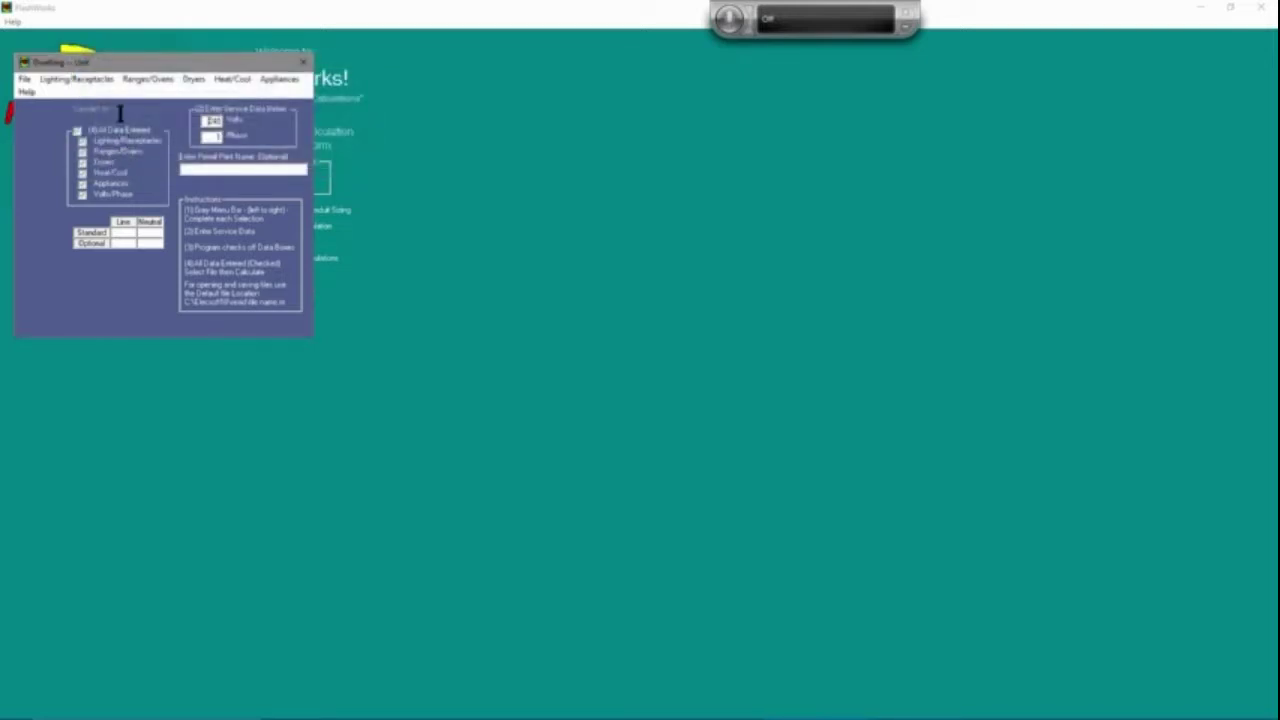
- Review the electric dryers entries, keeping the existing dryer set
{"action": "left_click", "coordinate": [190, 80]}
{"action": "left_click", "coordinate": [164, 94]}
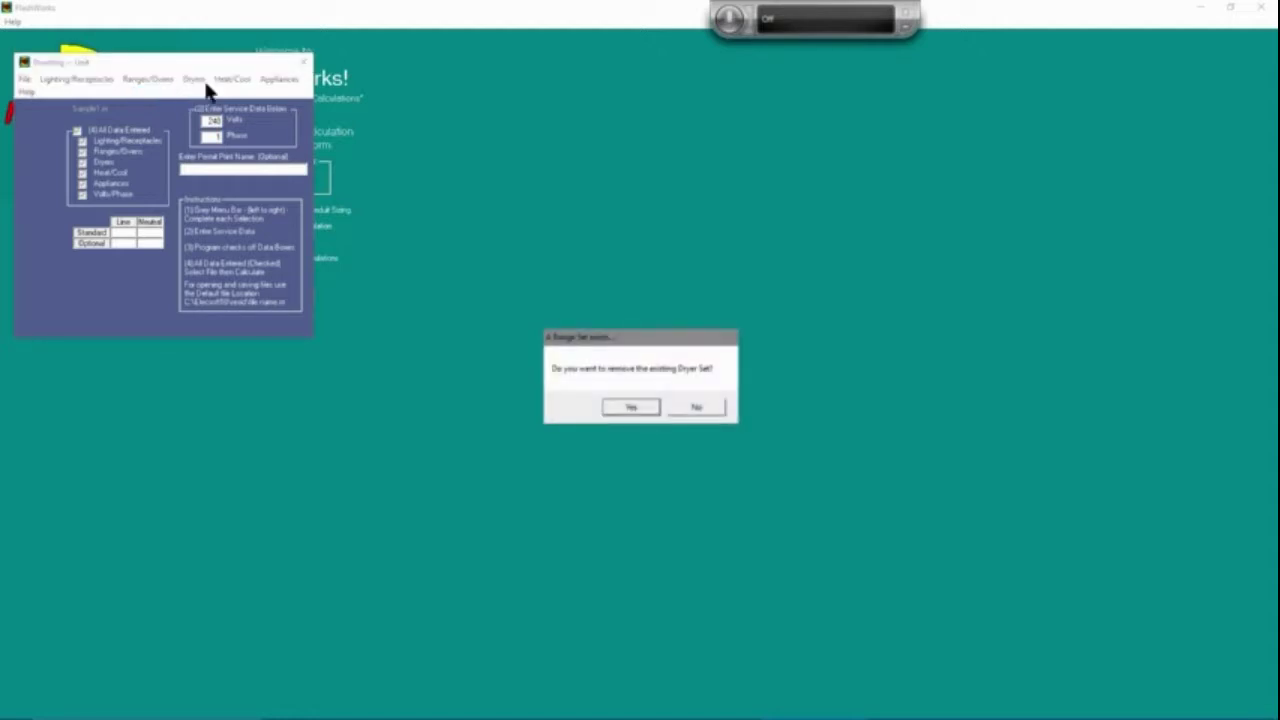
{"action": "left_click", "coordinate": [697, 408]}
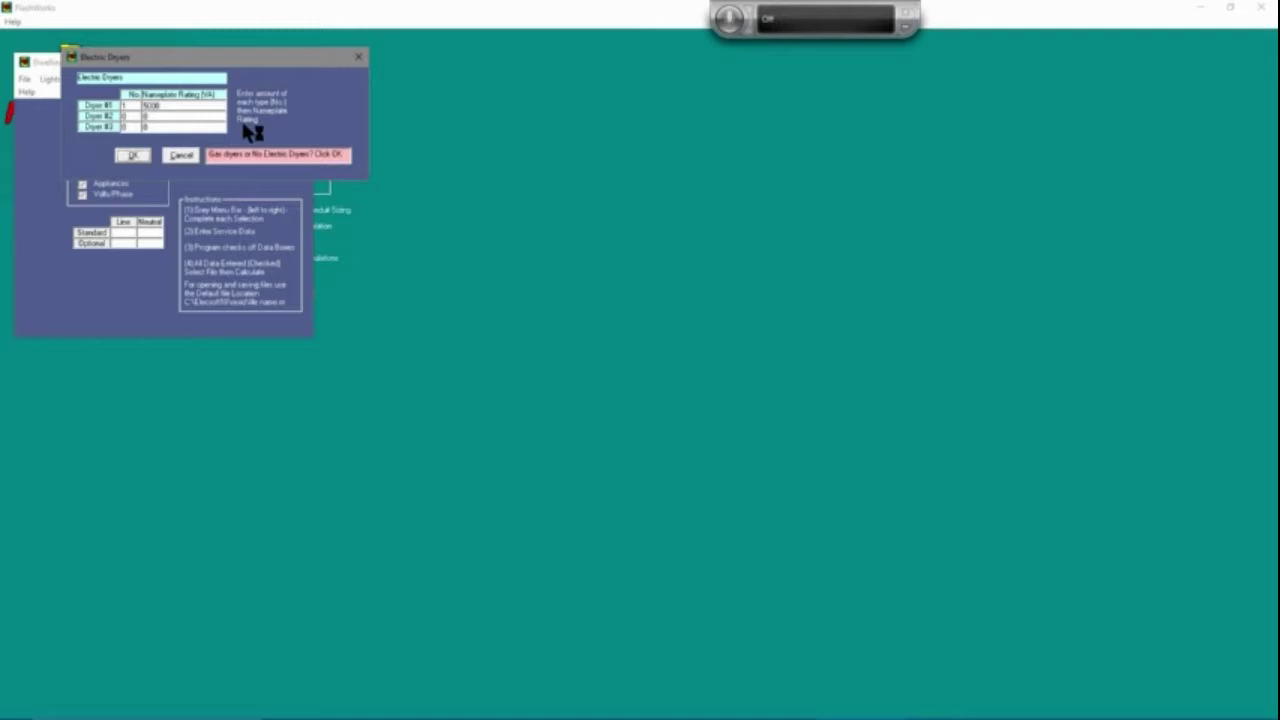
{"action": "left_click", "coordinate": [138, 157]}
- Review Unit 1 in the residential heating/cooling data and open the appliances data
{"action": "left_click", "coordinate": [224, 80]}
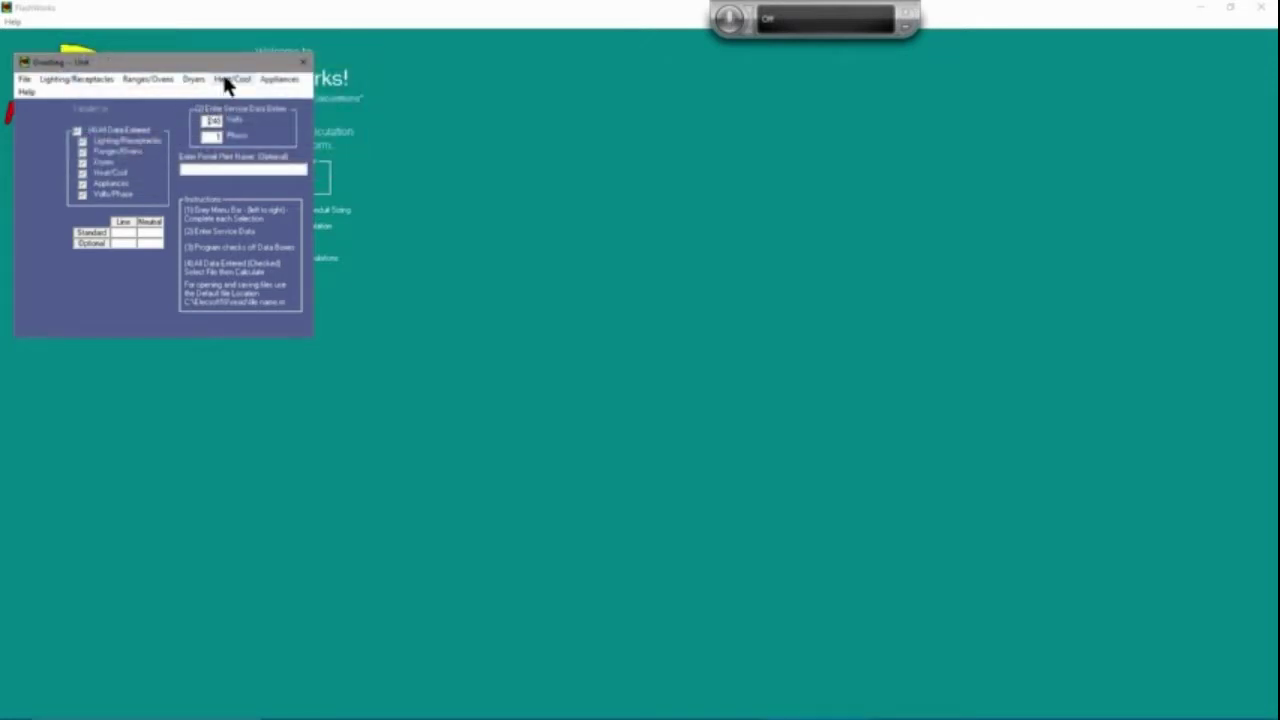
{"action": "left_click", "coordinate": [222, 94]}
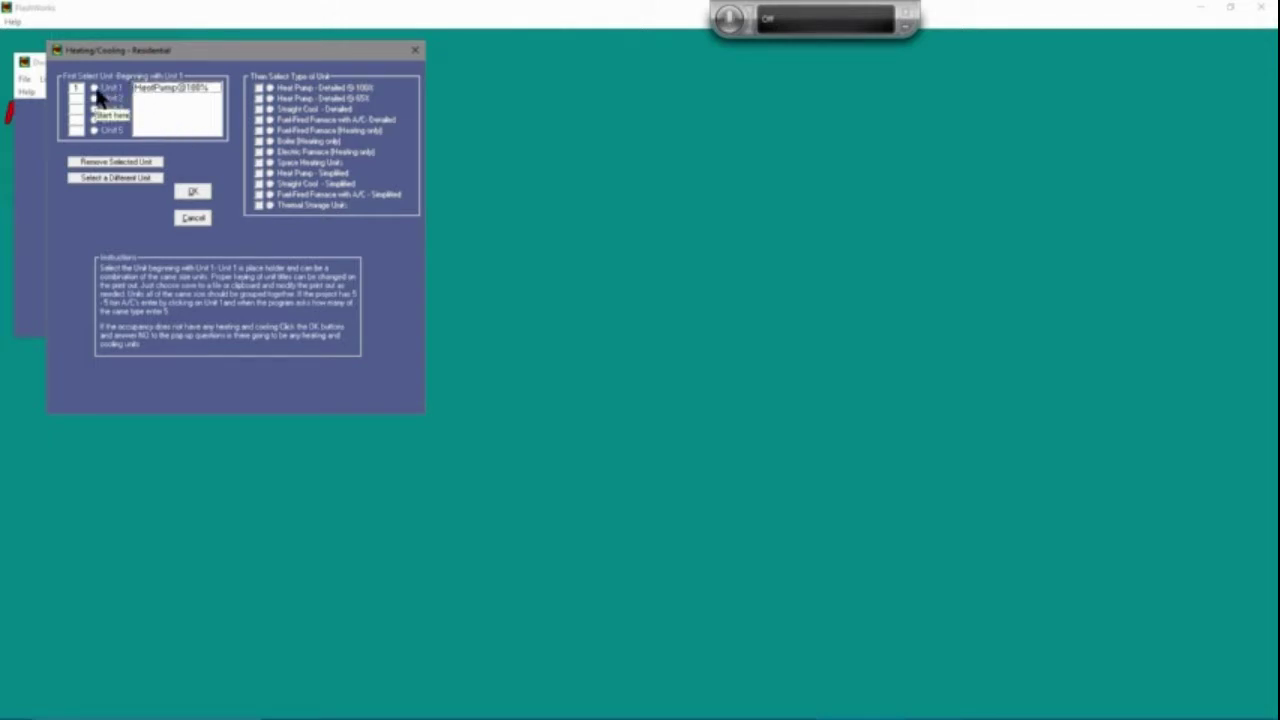
{"action": "left_click", "coordinate": [96, 90]}
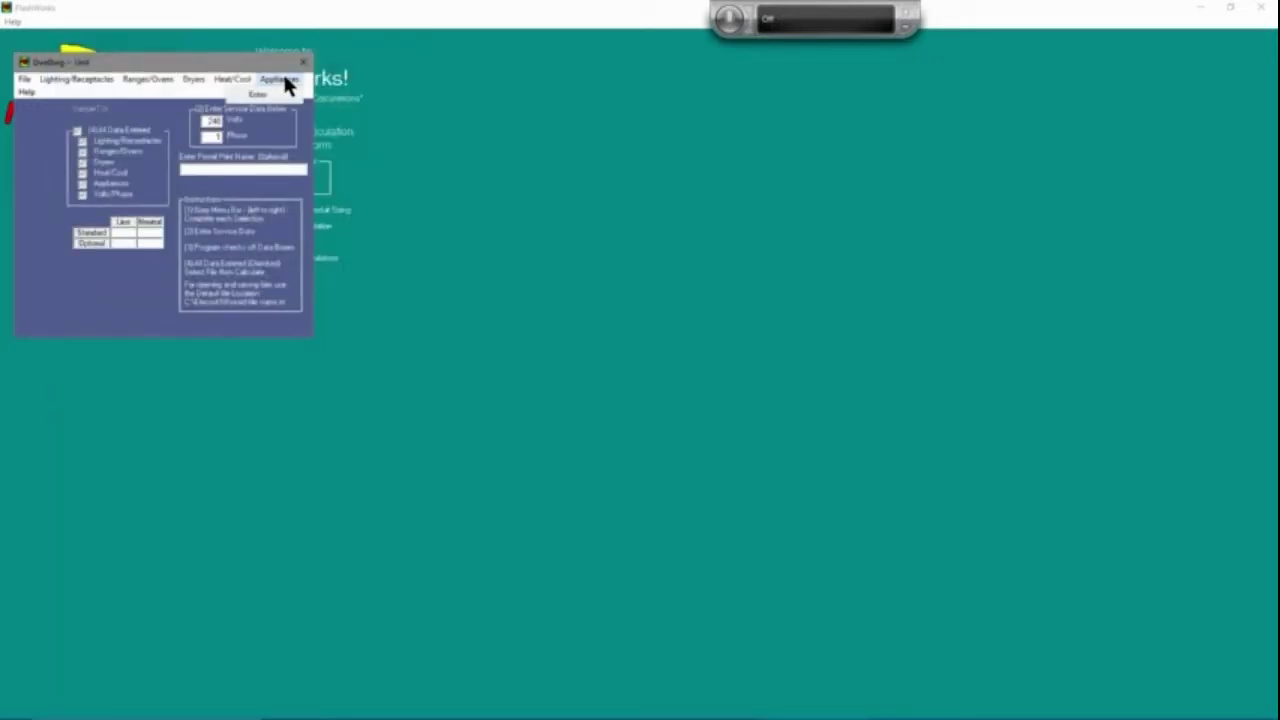
{"action": "left_click", "coordinate": [275, 94]}
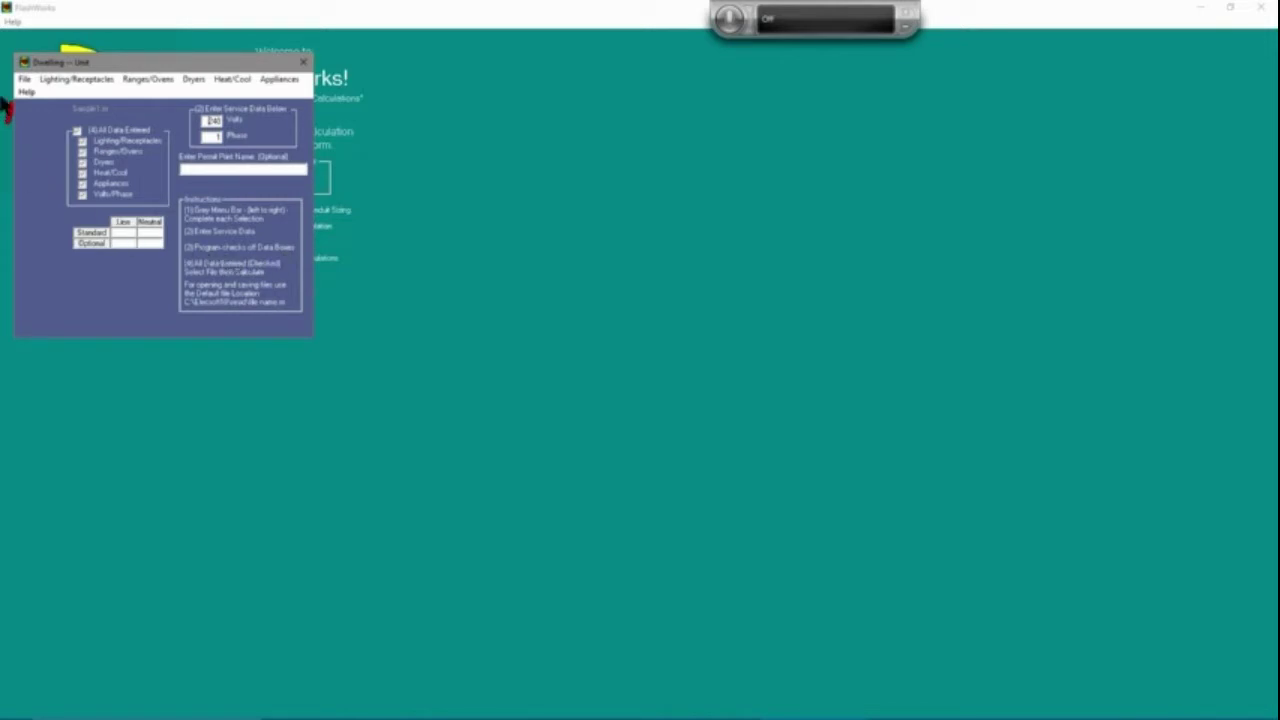
- Calculate the dwelling unit's standard and optional loads and close the calculation output
{"action": "left_click", "coordinate": [24, 79]}
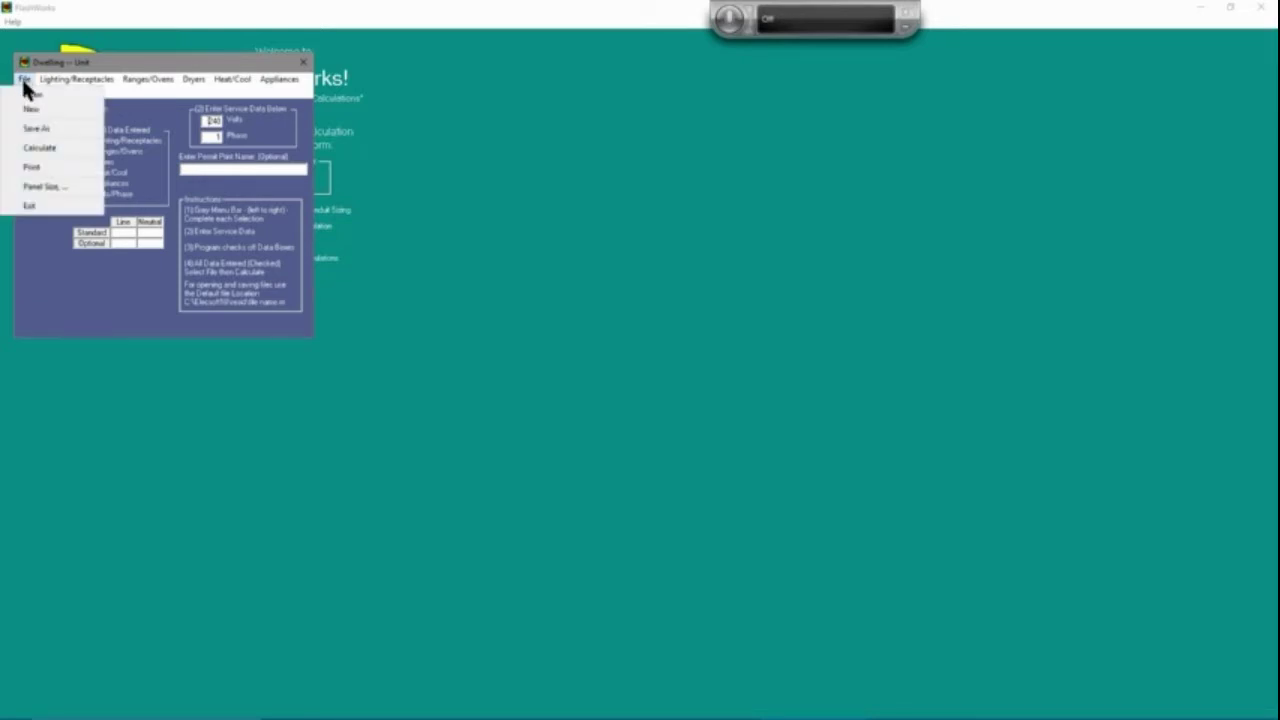
{"action": "left_click", "coordinate": [38, 148]}
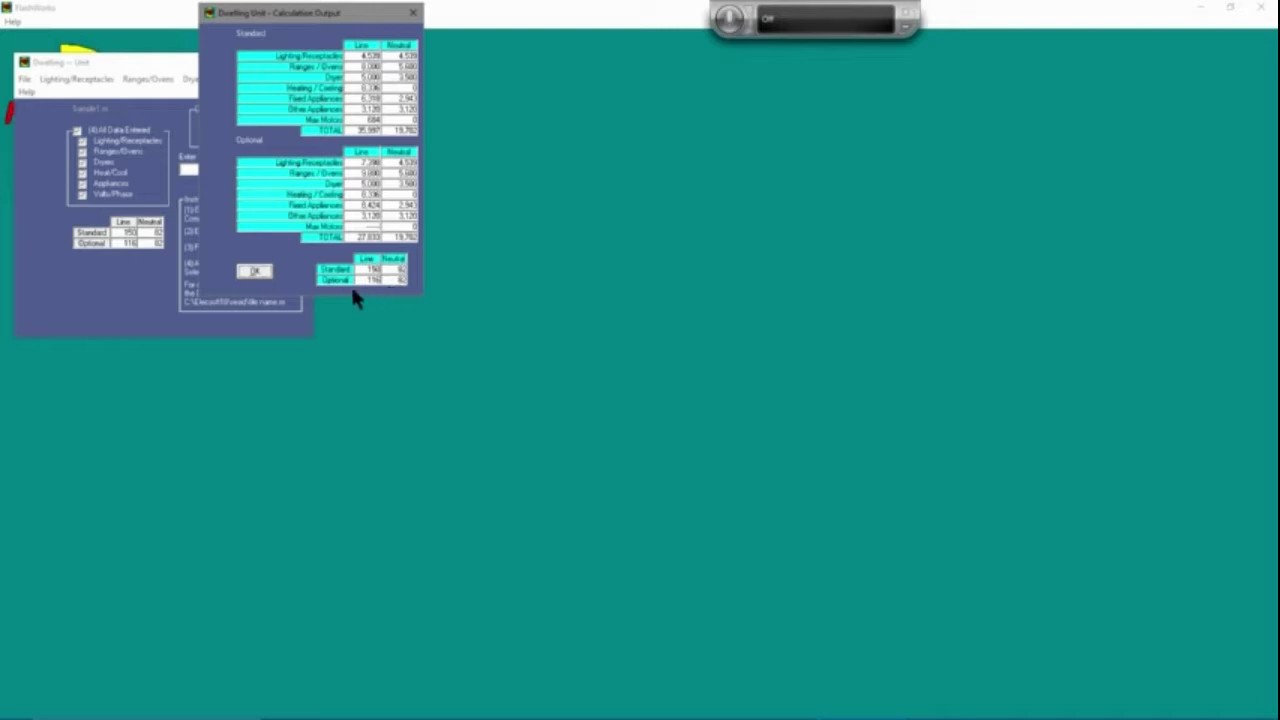
{"action": "left_click", "coordinate": [254, 273]}
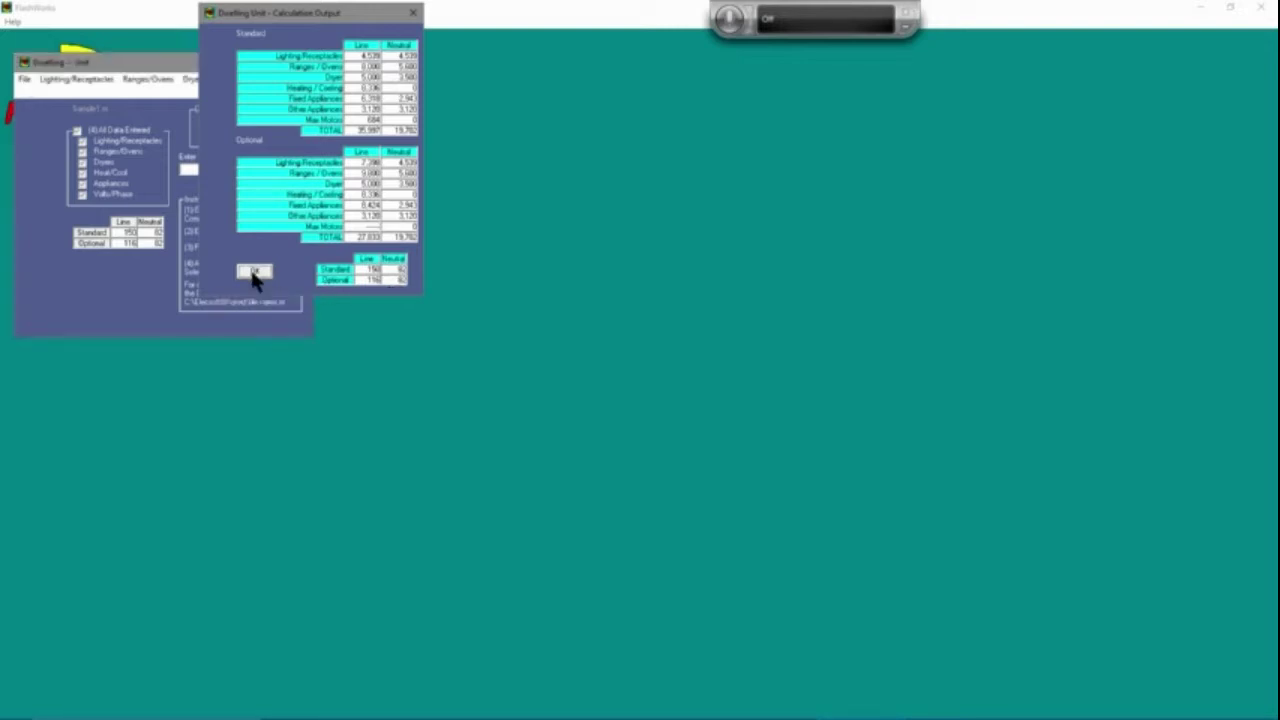
- Open panel sizing for the calculated dwelling loads, acknowledging the standard and optional panel capacity notices
{"action": "left_click", "coordinate": [24, 79]}
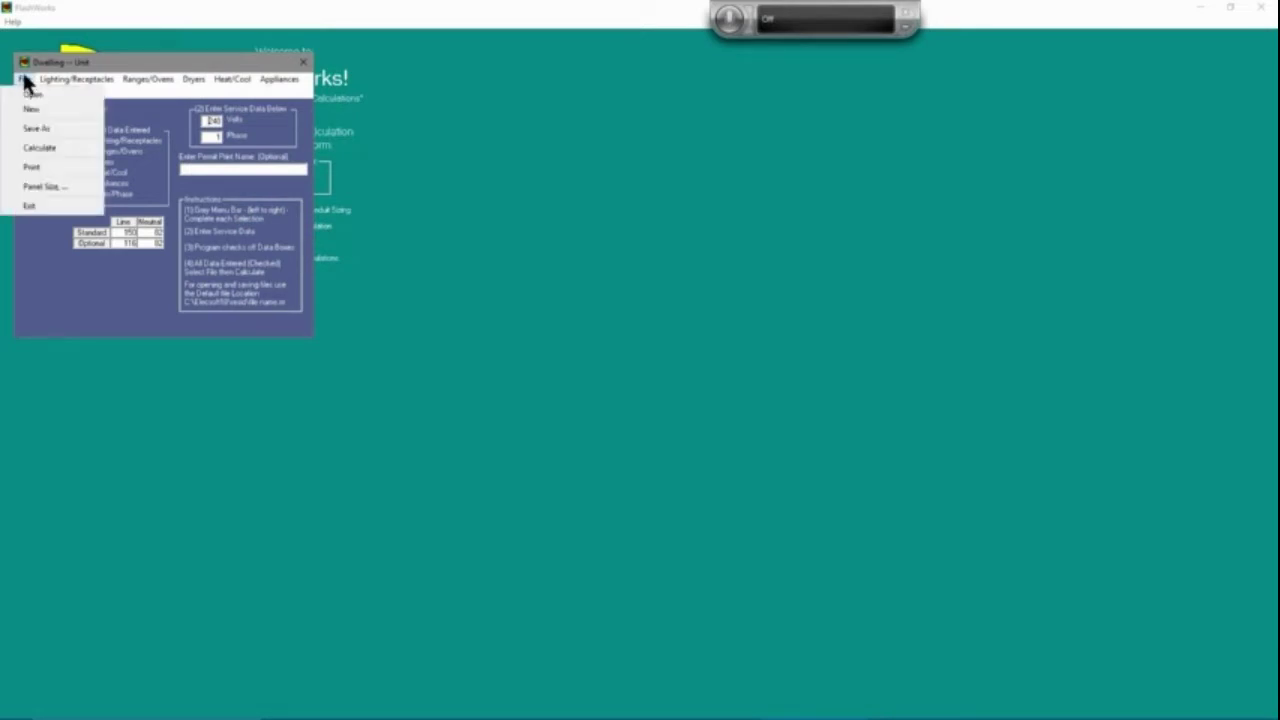
{"action": "left_click", "coordinate": [41, 187]}
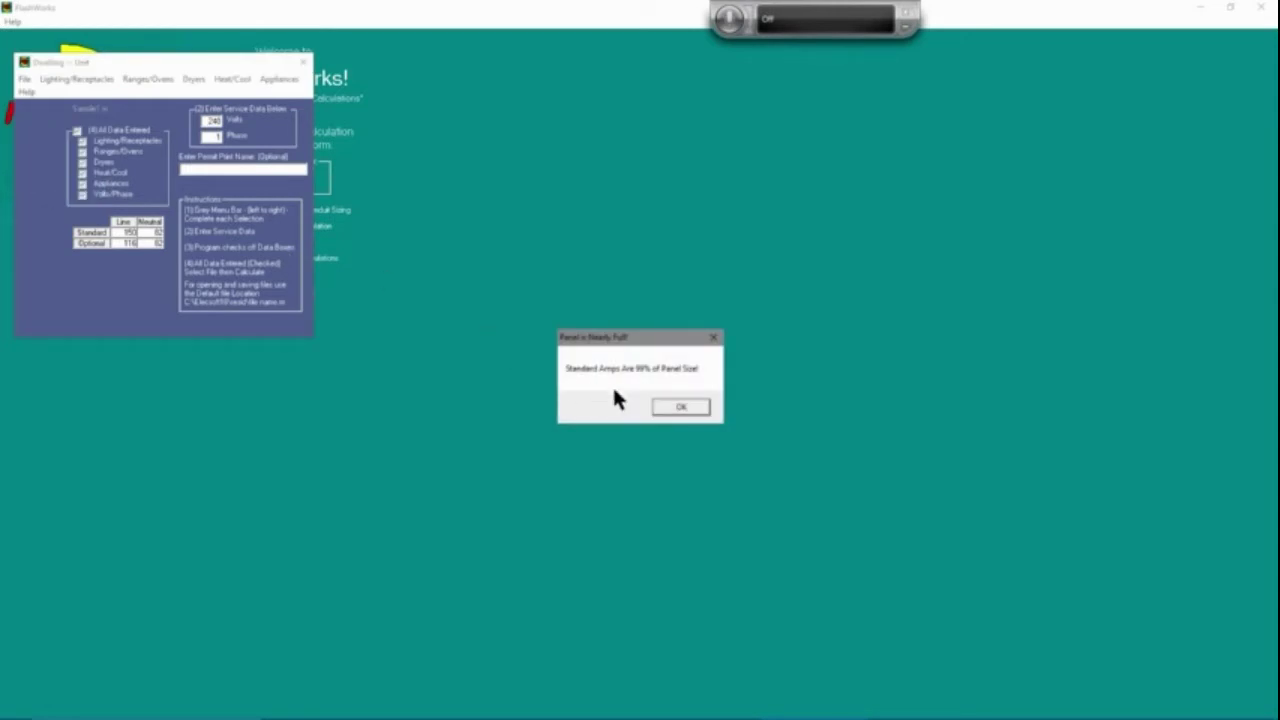
{"action": "left_click", "coordinate": [683, 408]}
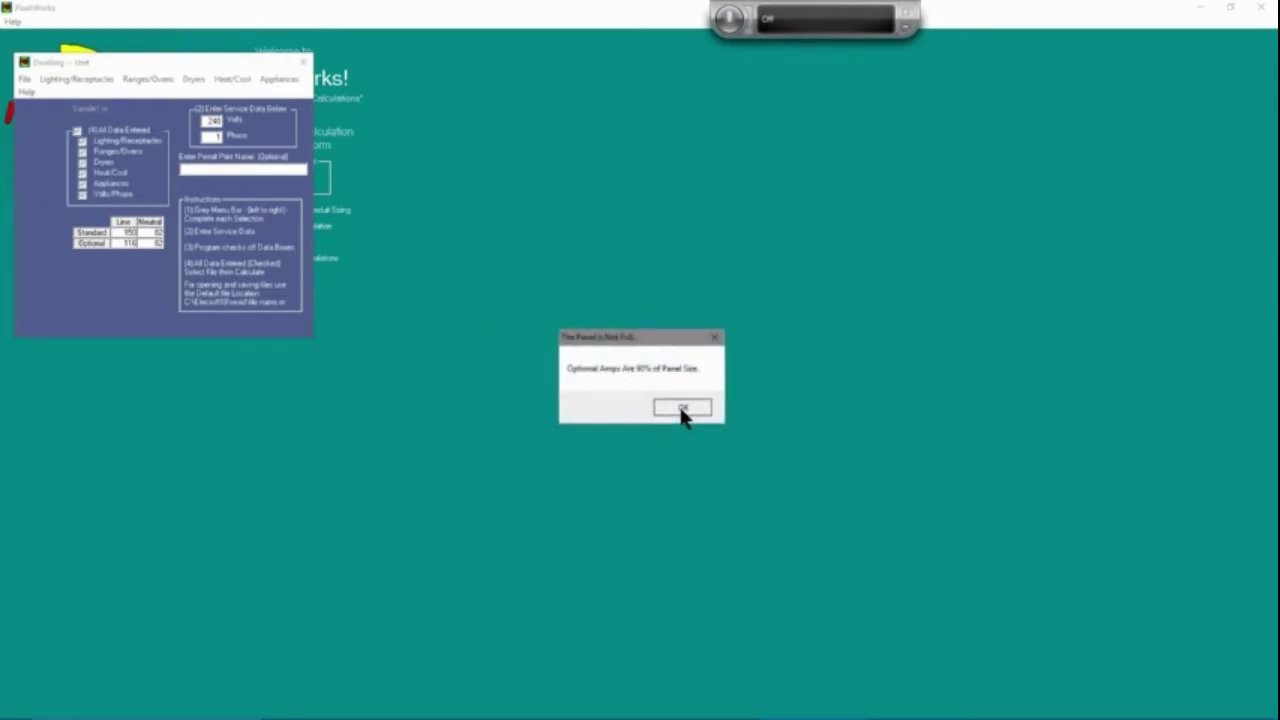
{"action": "left_click", "coordinate": [683, 408]}
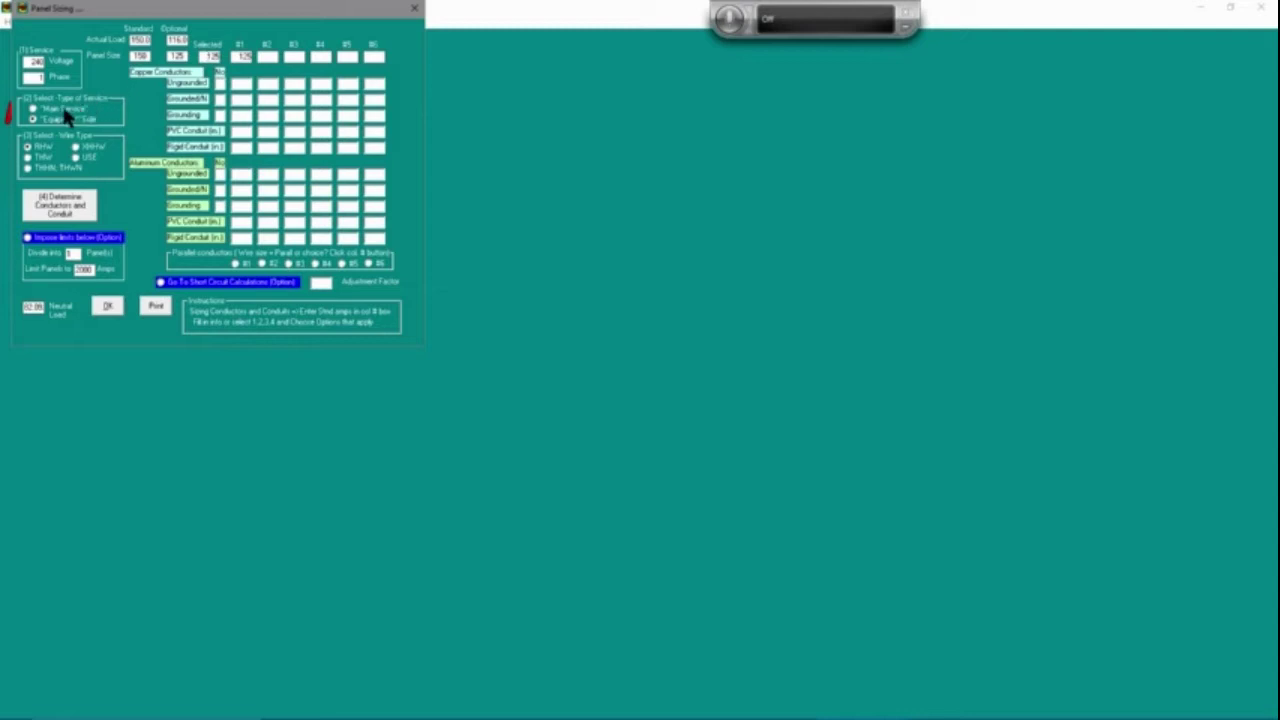
- Determine conductors and conduit for a Main Service with THHN, THWN wire, a current-carrying full-size neutral and 3-wire service sizing per T.310.15(B)(6)
{"action": "left_click", "coordinate": [33, 108]}
{"action": "left_click", "coordinate": [28, 168]}
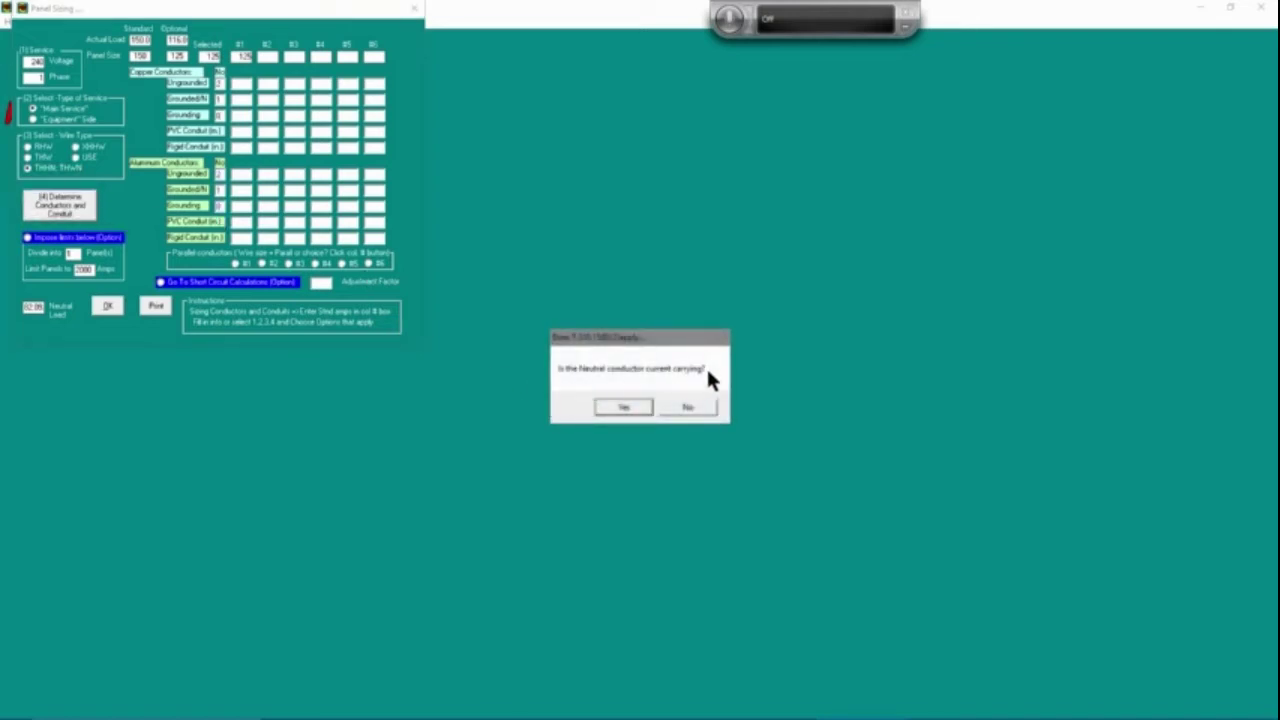
{"action": "left_click", "coordinate": [624, 408]}
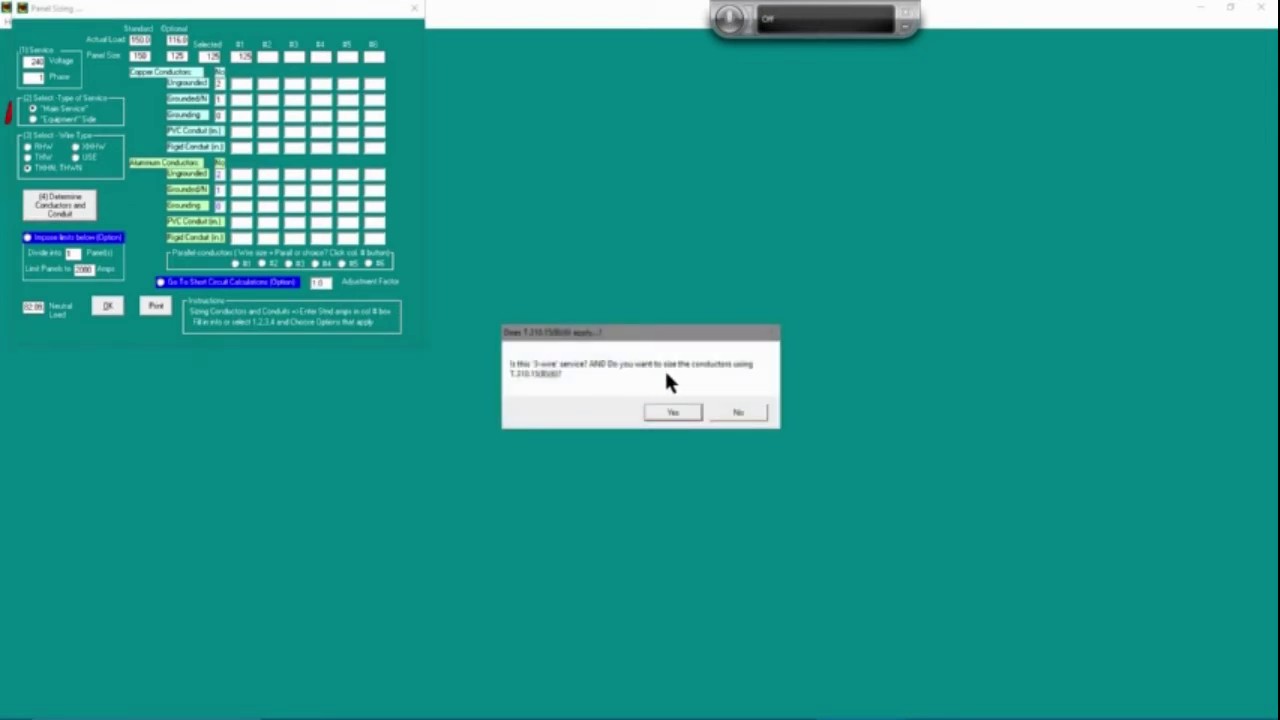
{"action": "left_click", "coordinate": [674, 413]}
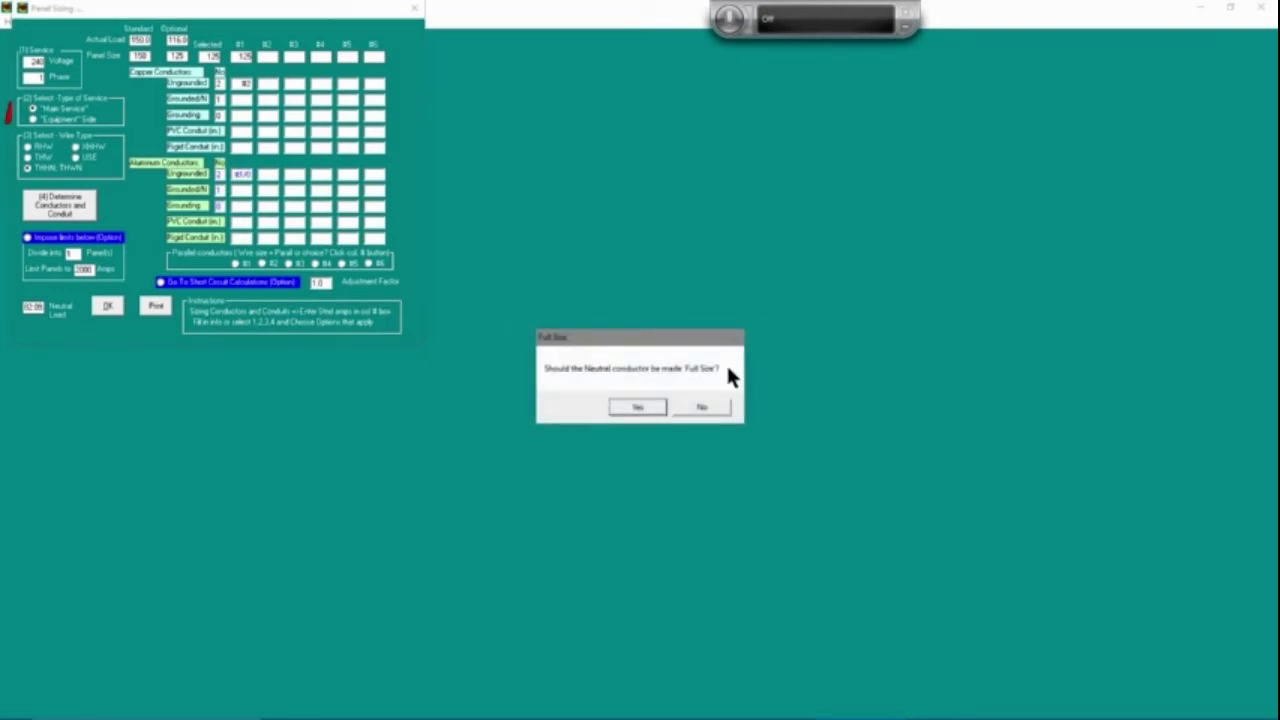
{"action": "left_click", "coordinate": [635, 408]}
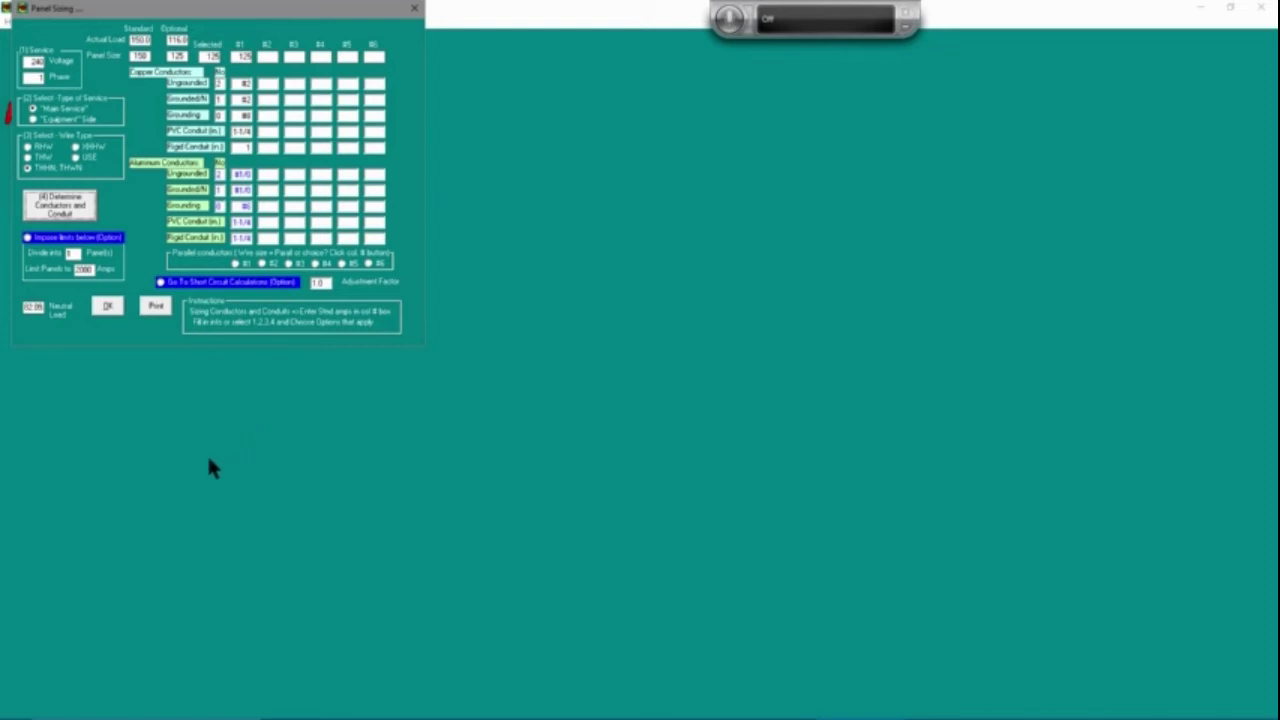
{"action": "left_click", "coordinate": [107, 306]}
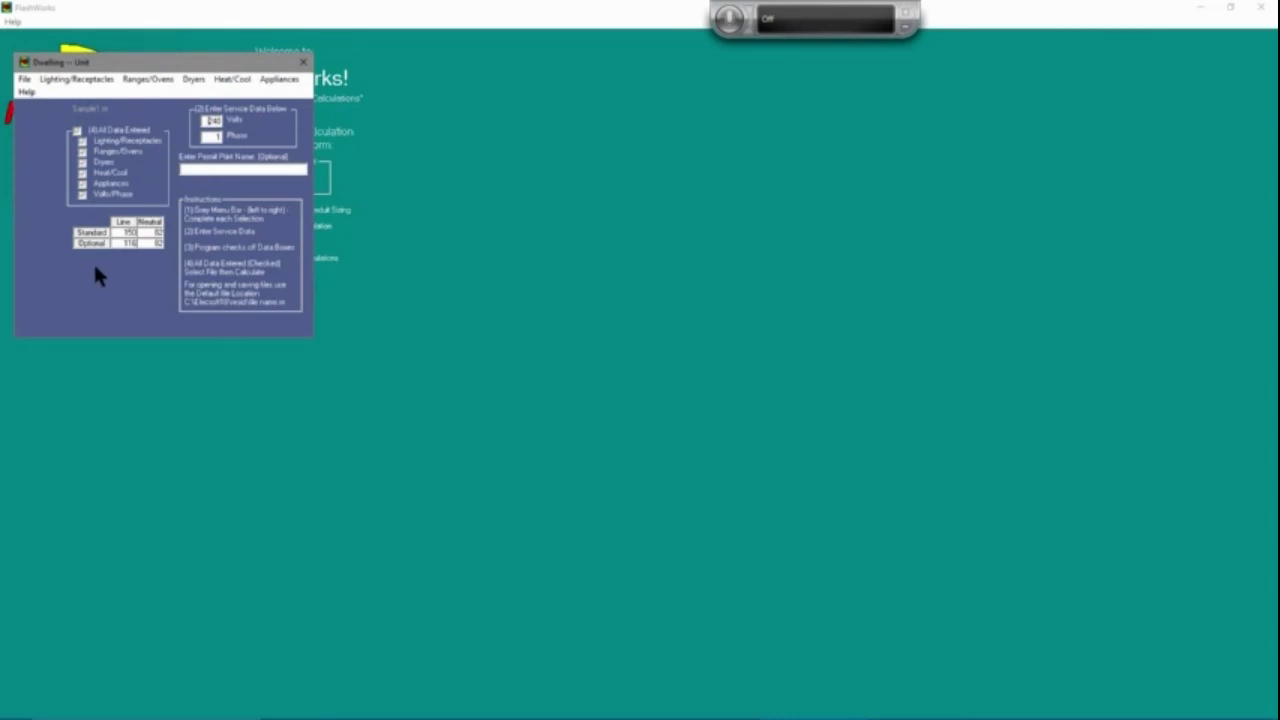
- Check the Save As option and exit the dwelling unit calculation back to the calculation type selection
{"action": "left_click", "coordinate": [25, 82]}
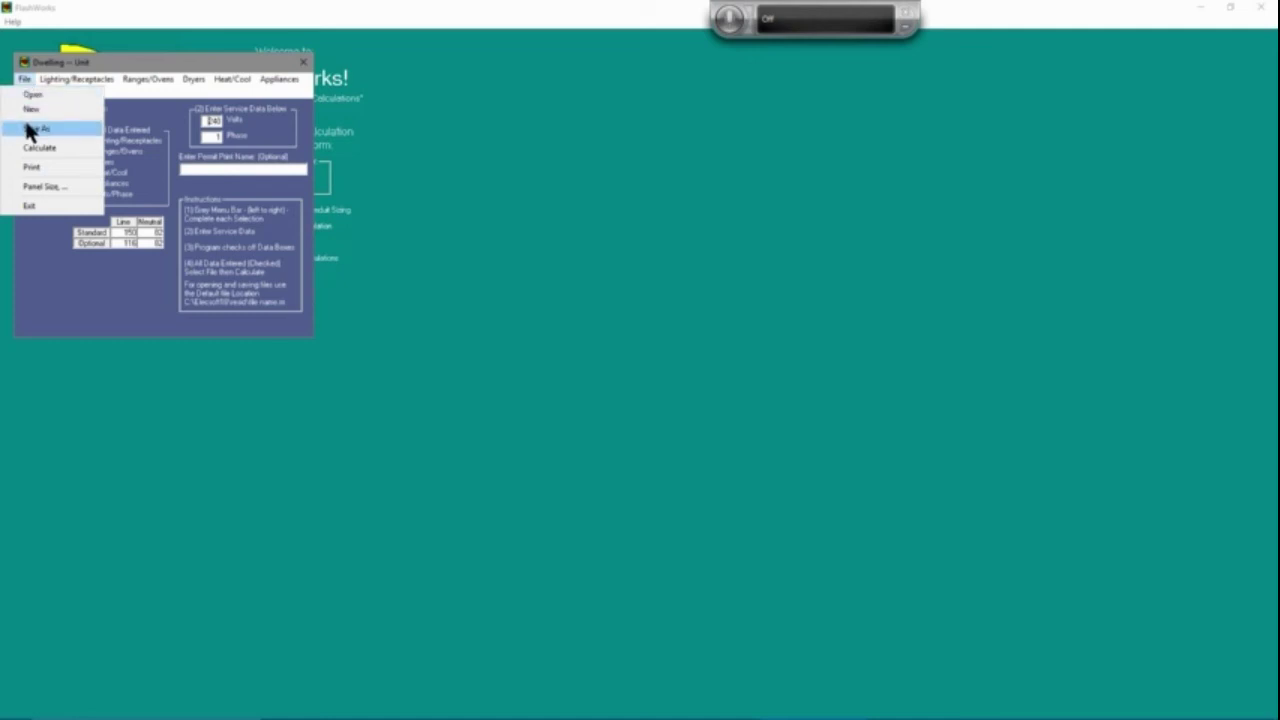
{"action": "left_click", "coordinate": [26, 125]}
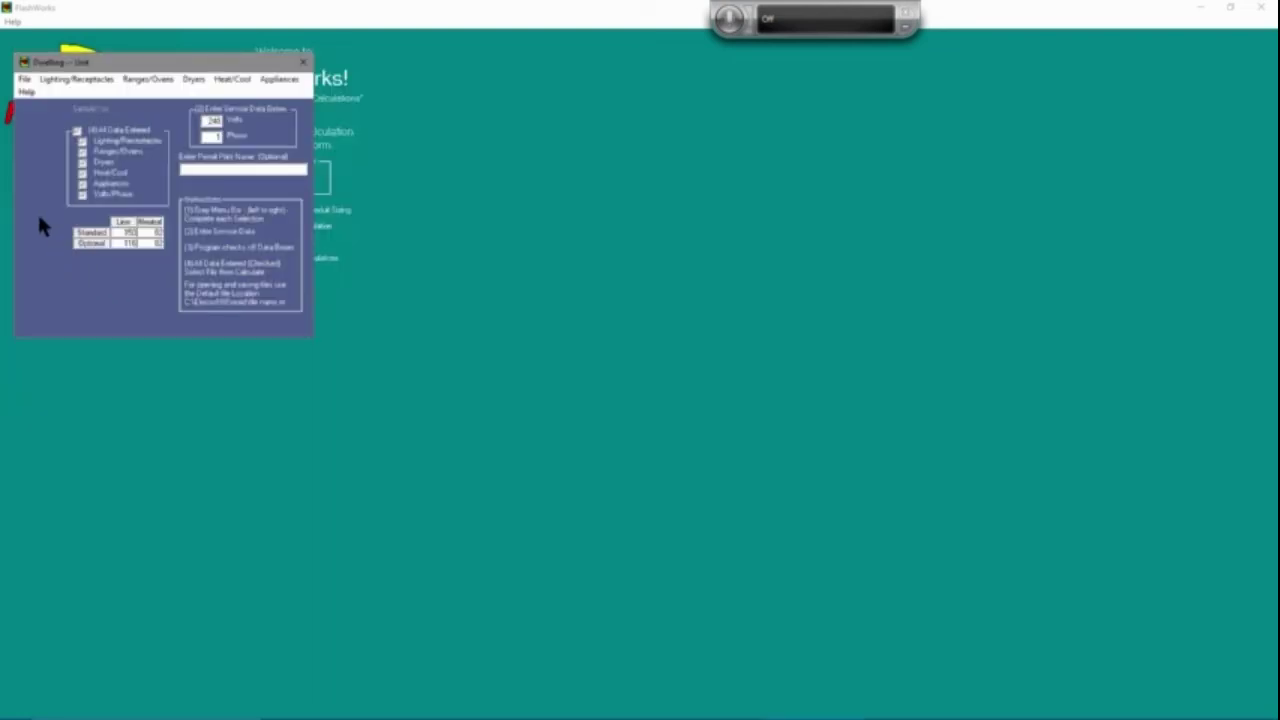
{"action": "left_click", "coordinate": [23, 80]}
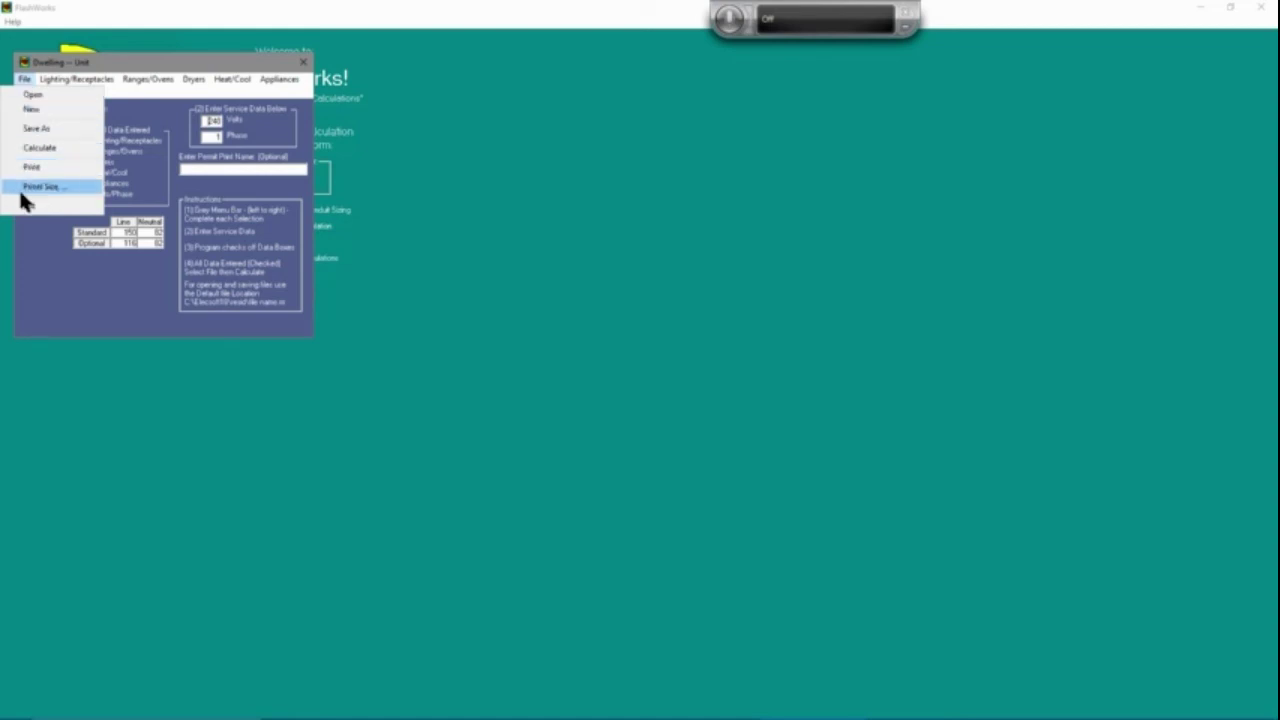
{"action": "left_click", "coordinate": [28, 207]}
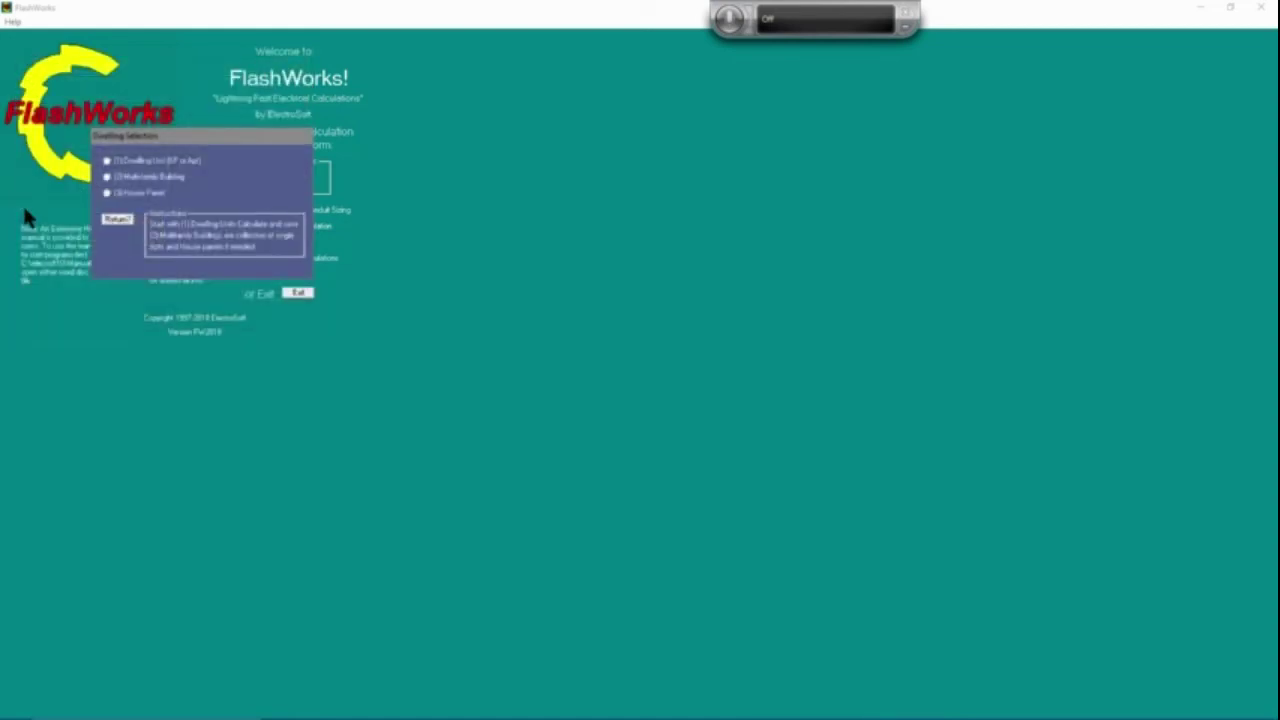
{"action": "left_click", "coordinate": [122, 219]}
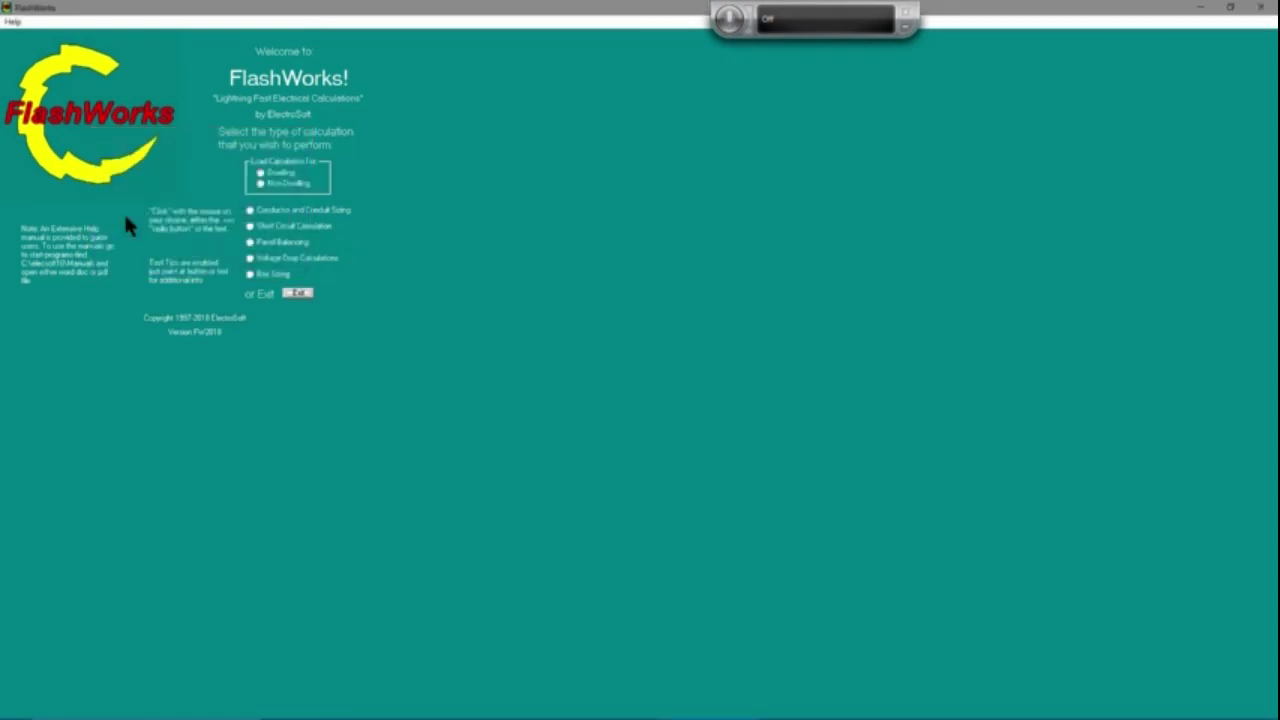